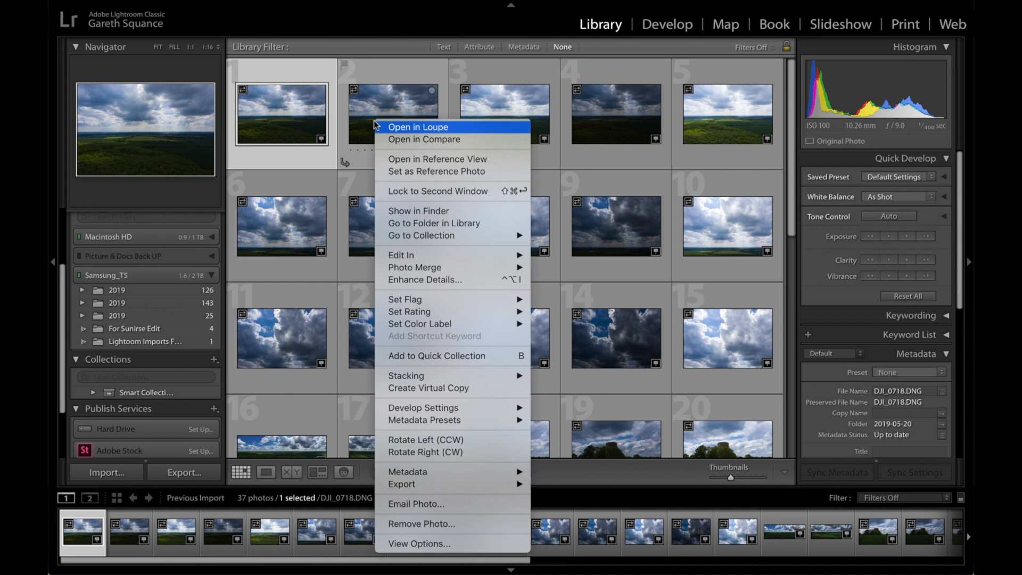
# Auto-stack the imported photos by capture time, with 5 seconds between stacks
pyautogui.moveTo(462, 375)
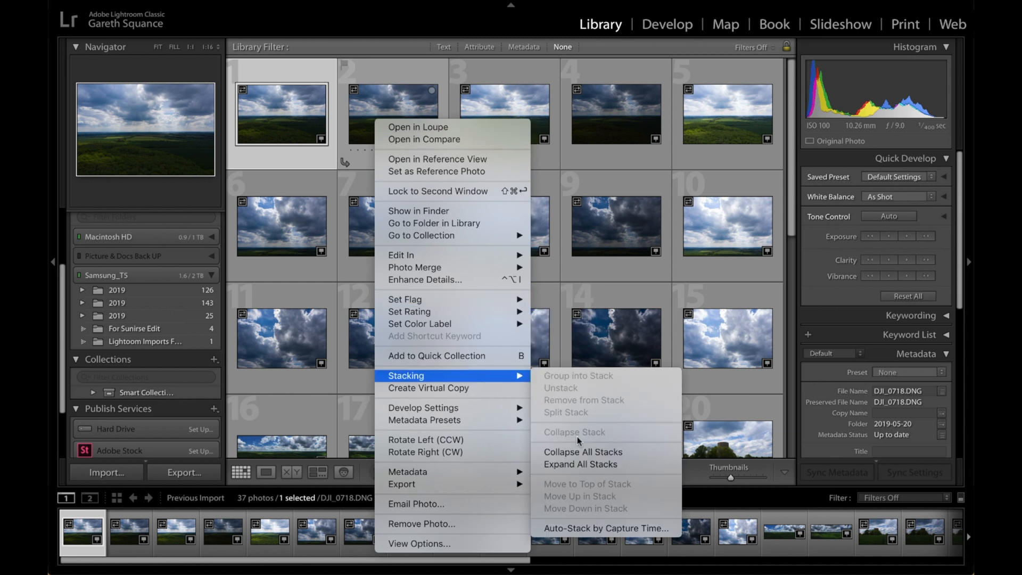
pyautogui.click(603, 528)
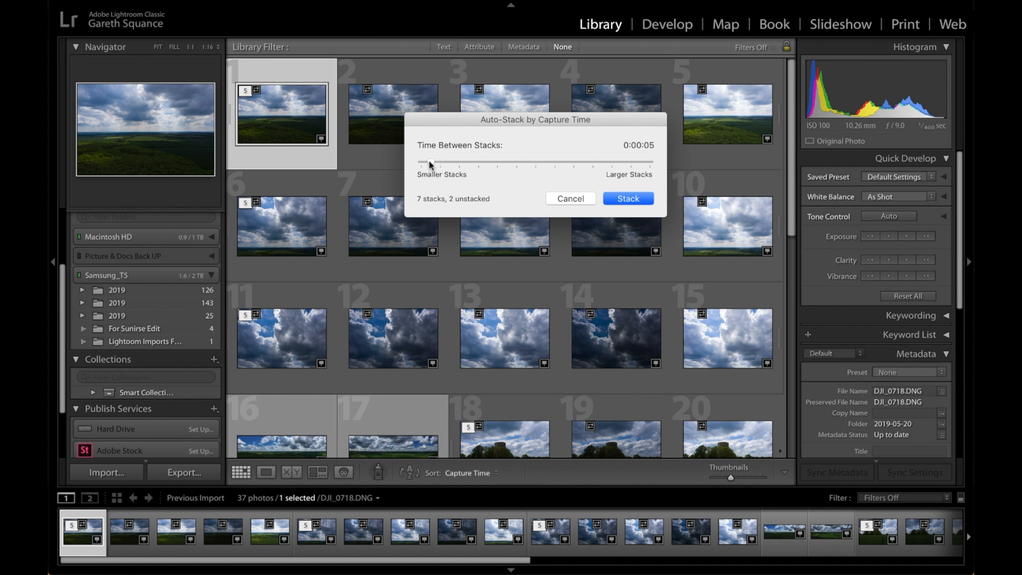
pyautogui.moveTo(429, 163); pyautogui.dragTo(428, 164)
pyautogui.click(616, 198)
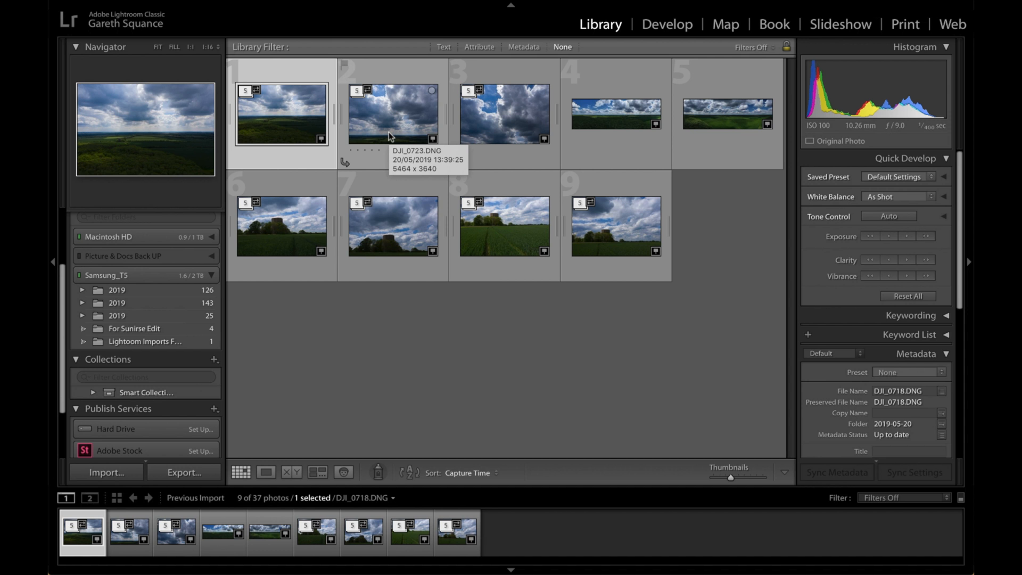
# Expand and collapse the first stack to view its bracketed shots, and expand the second stack
pyautogui.click(249, 92)
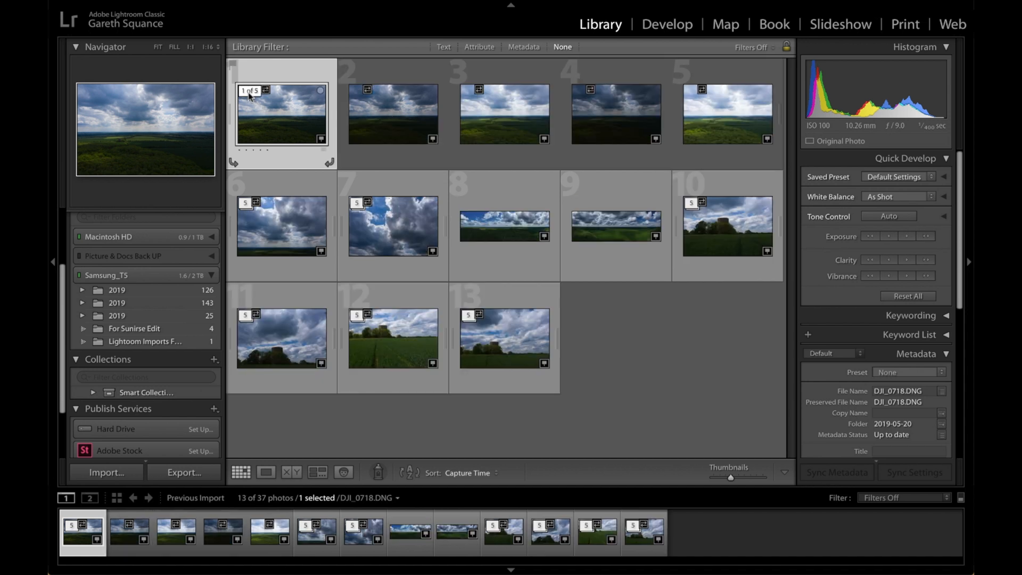
pyautogui.click(249, 91)
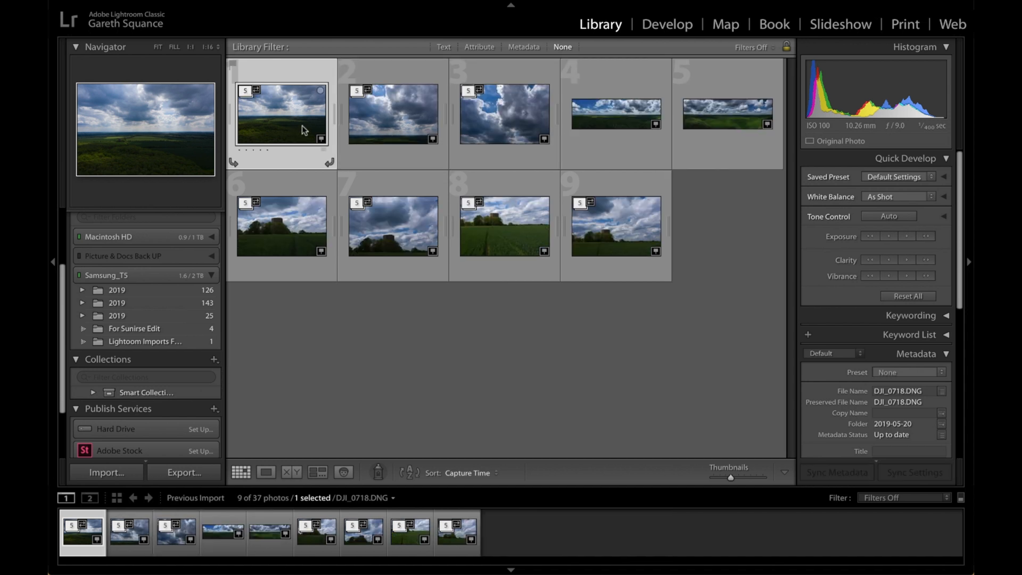
pyautogui.click(358, 91)
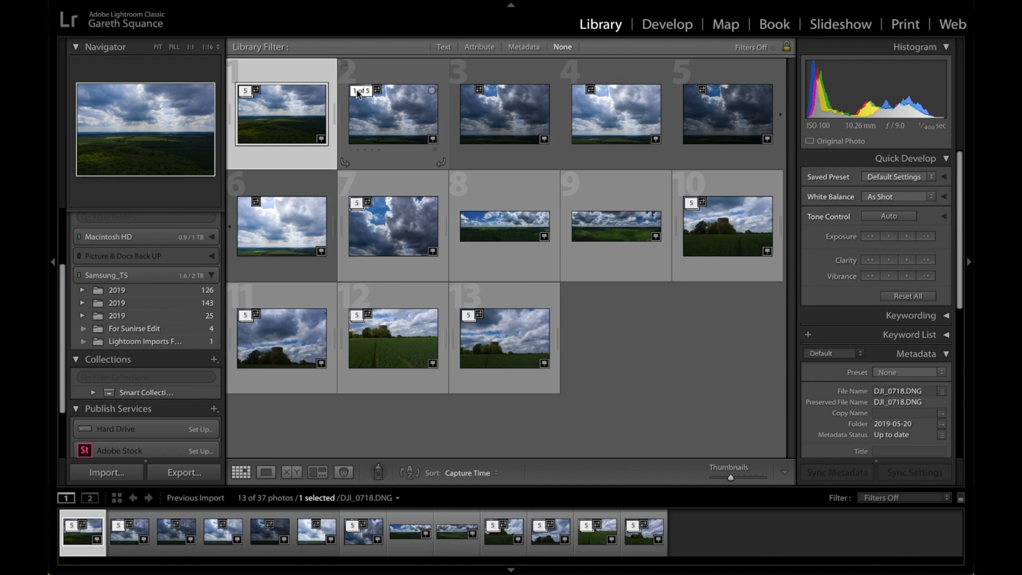
pyautogui.click(357, 91)
pyautogui.click(357, 92)
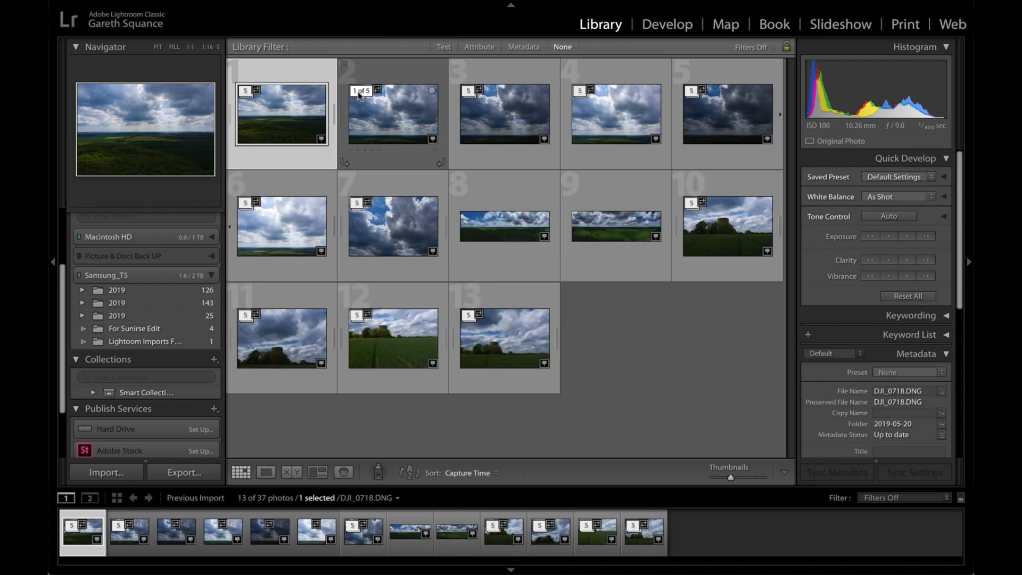
# Compare the first and last exposures of the second stack in Develop, and collapse that stack back in the Library
pyautogui.click(375, 133)
pyautogui.click(653, 27)
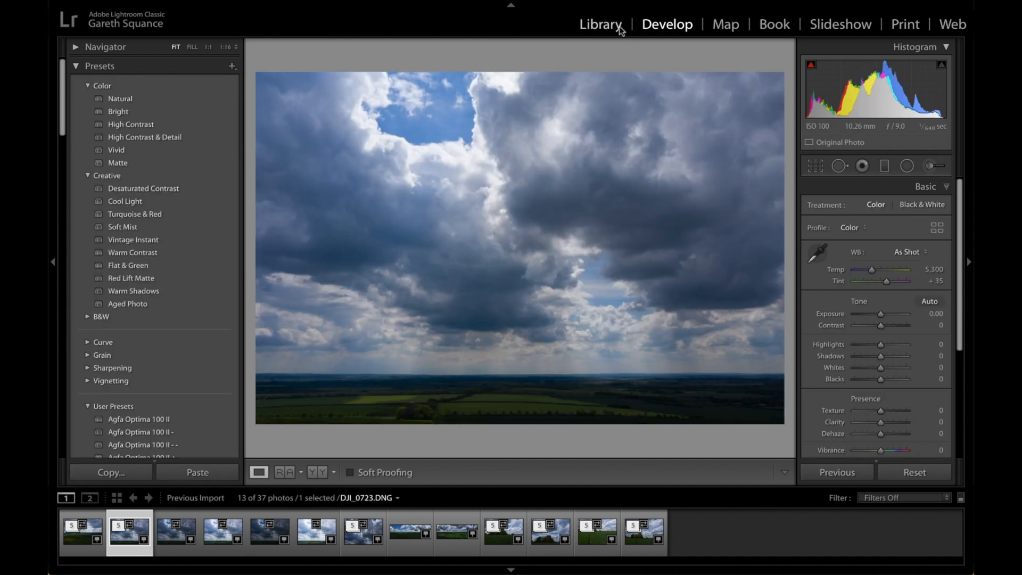
pyautogui.click(311, 542)
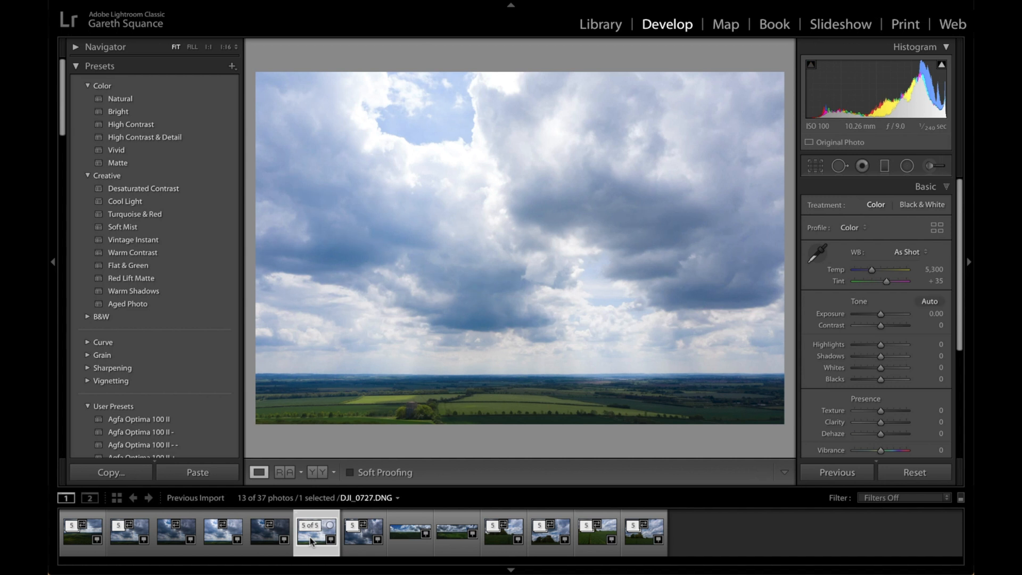
pyautogui.click(415, 411)
pyautogui.click(418, 410)
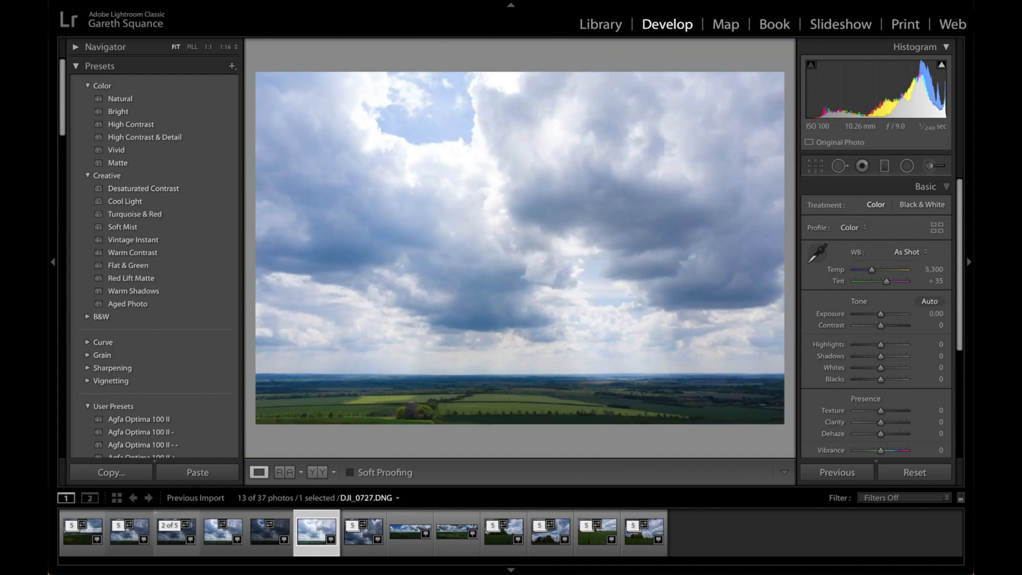
pyautogui.click(600, 25)
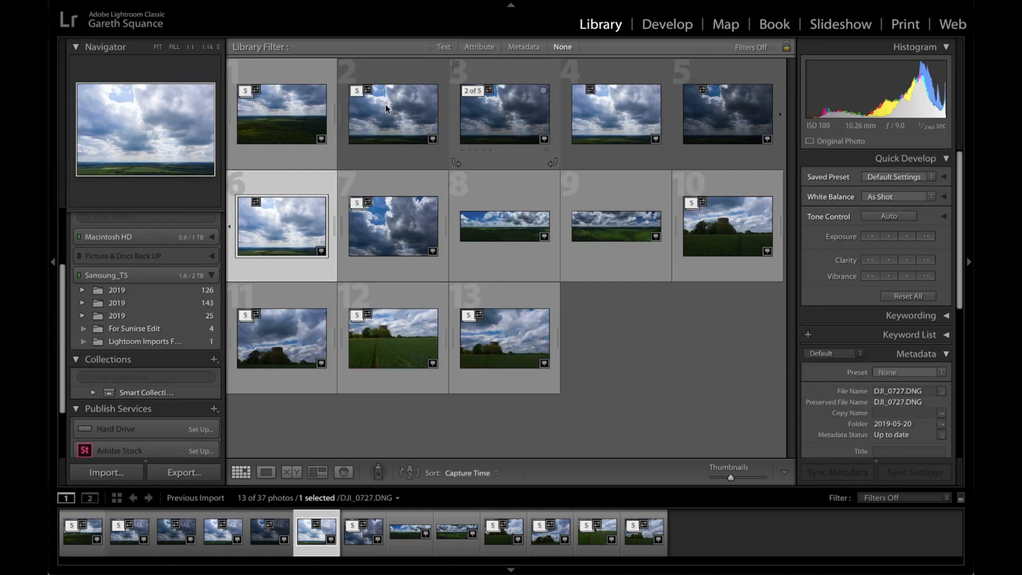
pyautogui.click(356, 90)
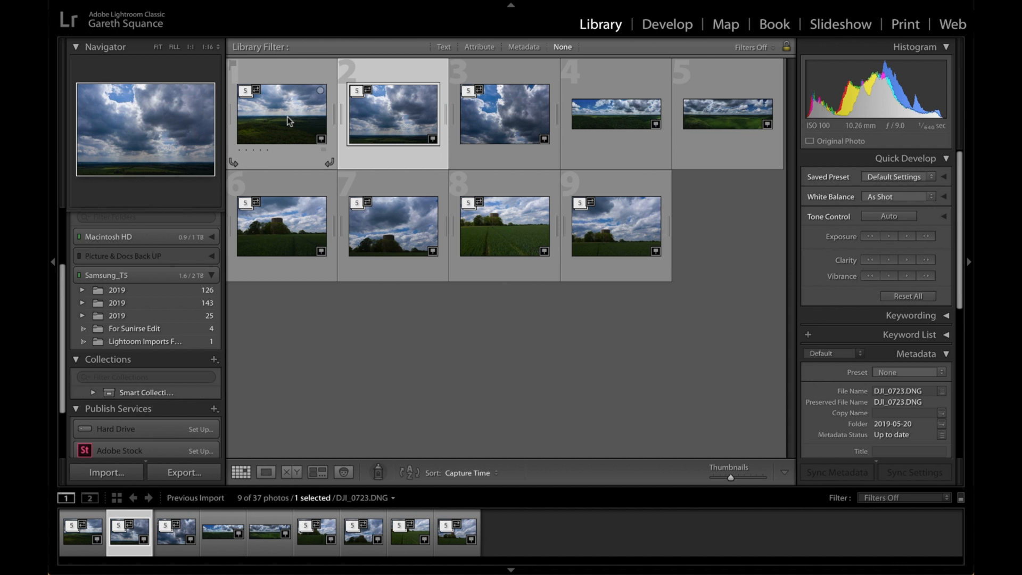
# Expand the first three bracketed sky and landscape stacks in the Library grid
pyautogui.click(296, 121)
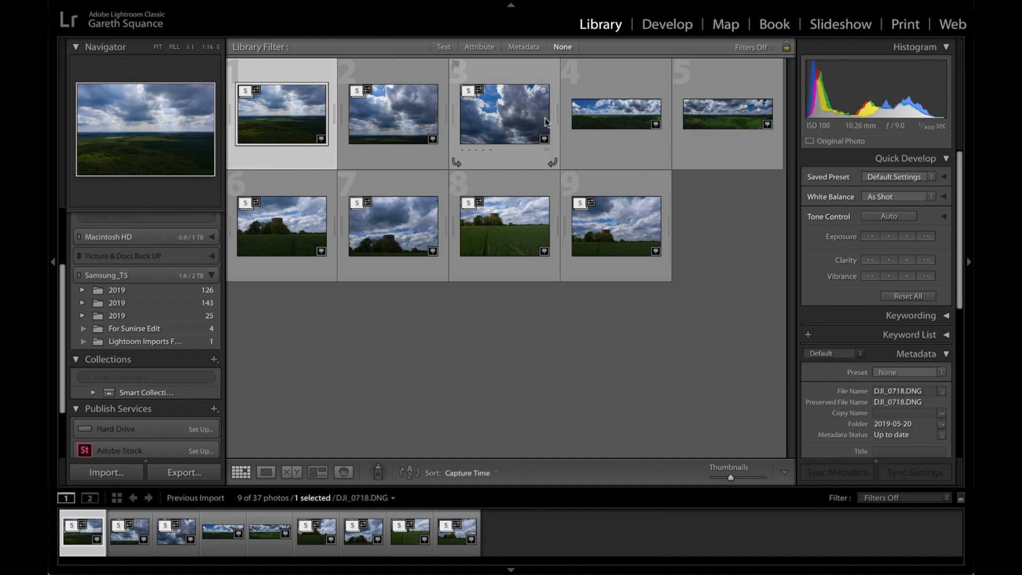
pyautogui.click(256, 93)
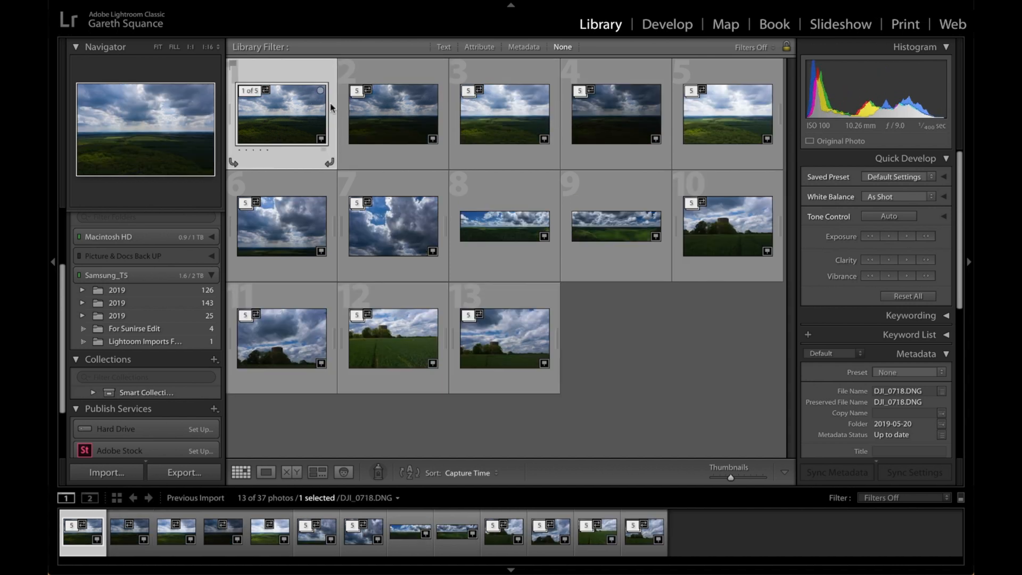
pyautogui.click(247, 206)
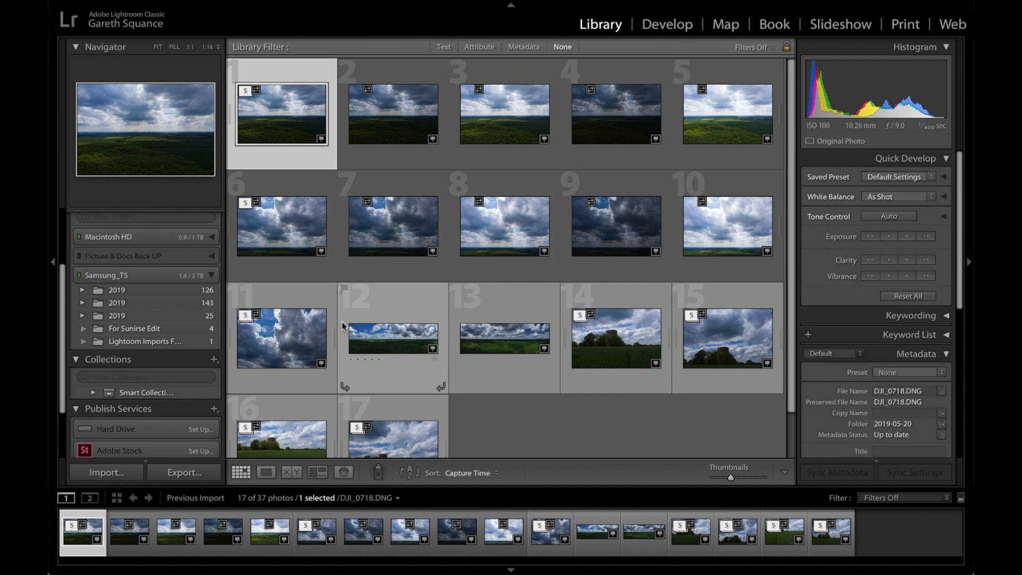
pyautogui.click(246, 315)
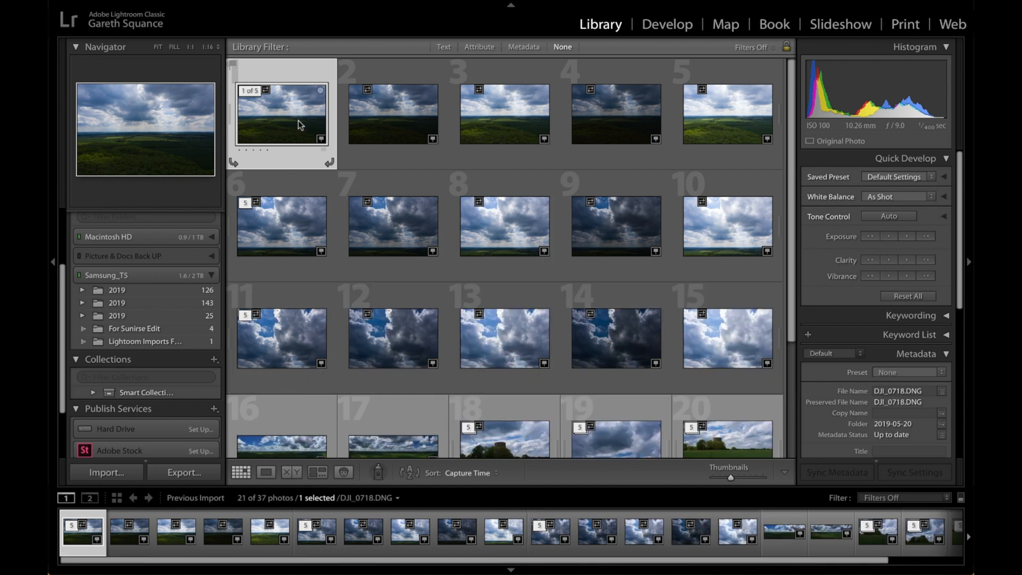
# Select all 15 photos of the three expanded stacks and start an HDR Panorama merge from them
pyautogui.scroll(-3, 535, 238)
pyautogui.keyDown('shift'); pyautogui.click(730, 268); pyautogui.keyUp('shift')
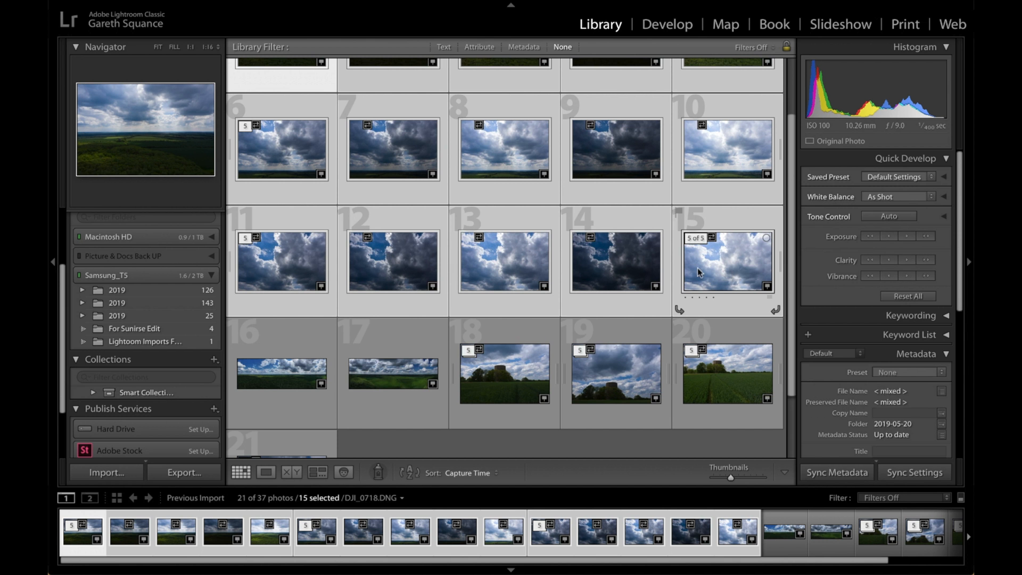
pyautogui.rightClick(621, 148)
pyautogui.moveTo(688, 301)
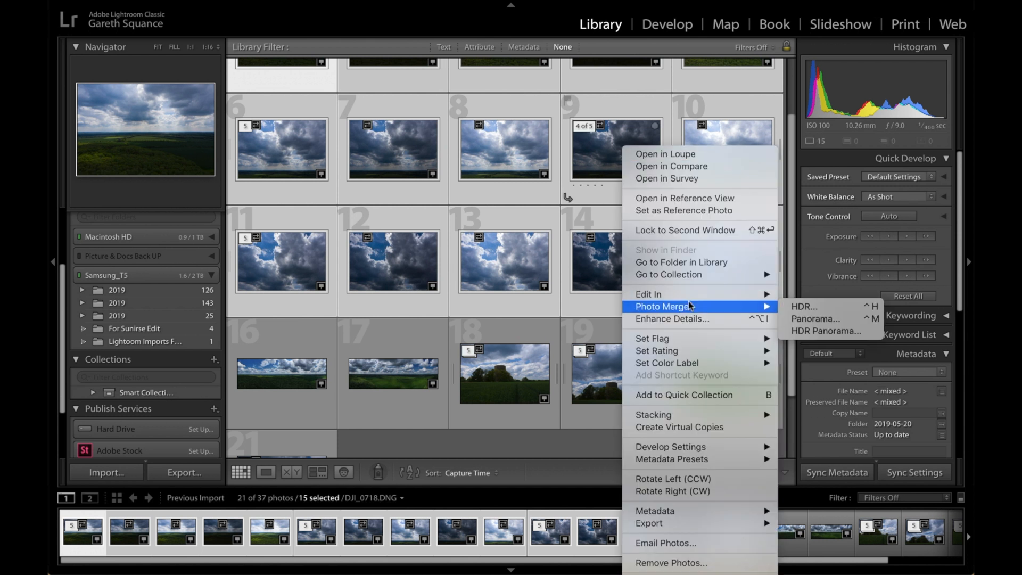
pyautogui.click(823, 329)
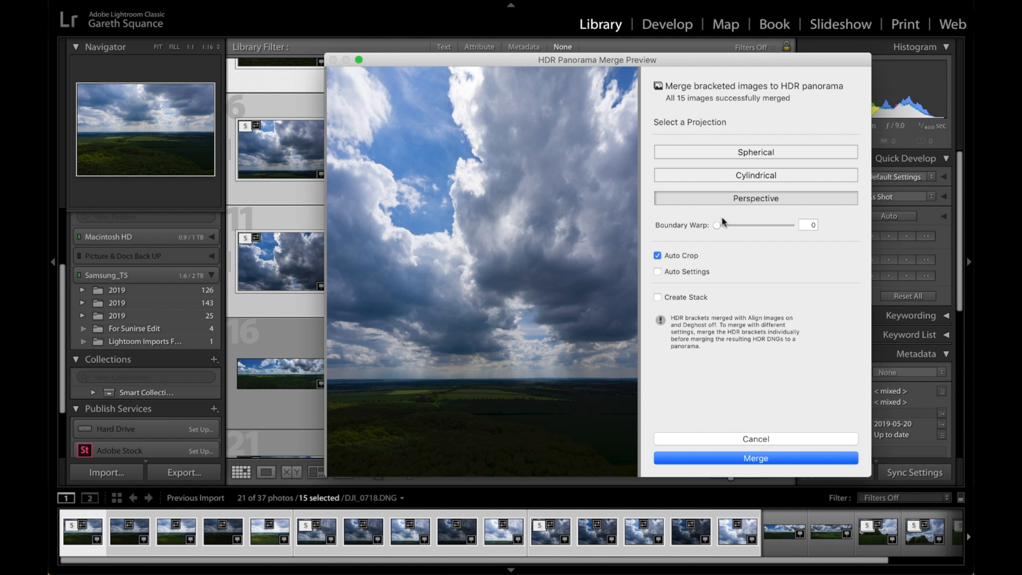
# Merge the HDR panorama with the Cylindrical projection and Boundary Warp 100, previewing the Spherical projection for comparison
pyautogui.click(760, 175)
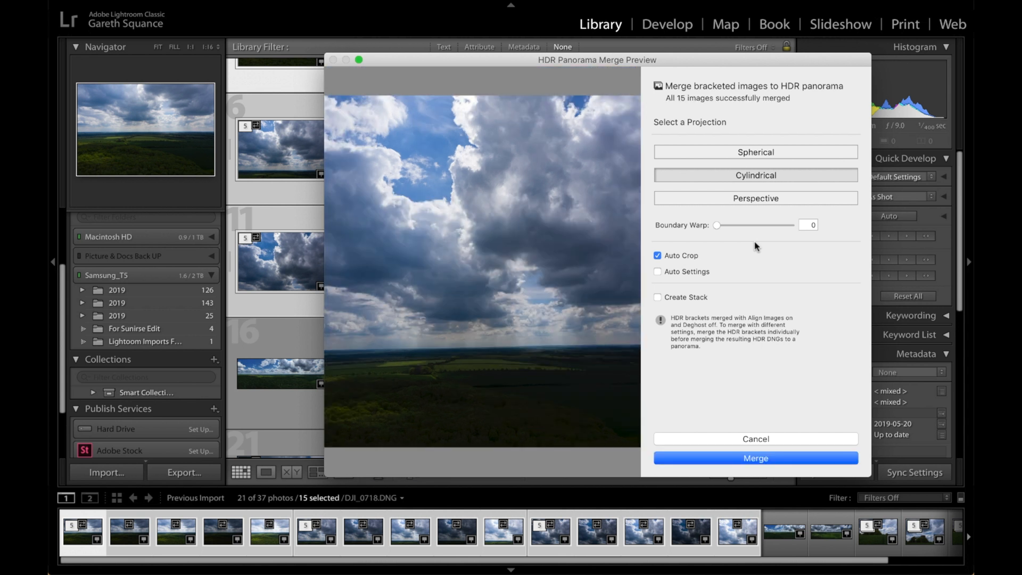
pyautogui.moveTo(717, 225); pyautogui.dragTo(812, 225)
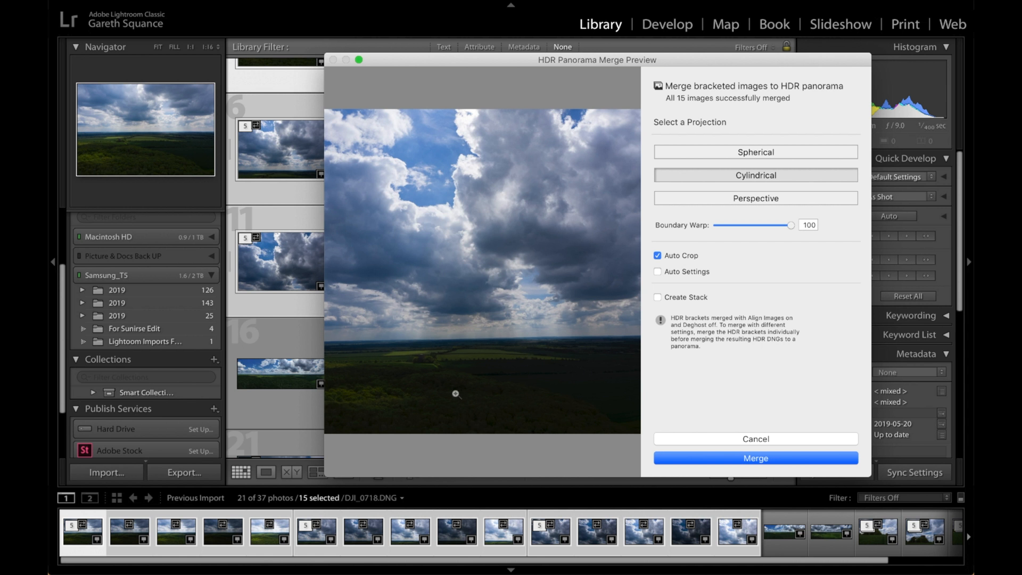
pyautogui.click(727, 153)
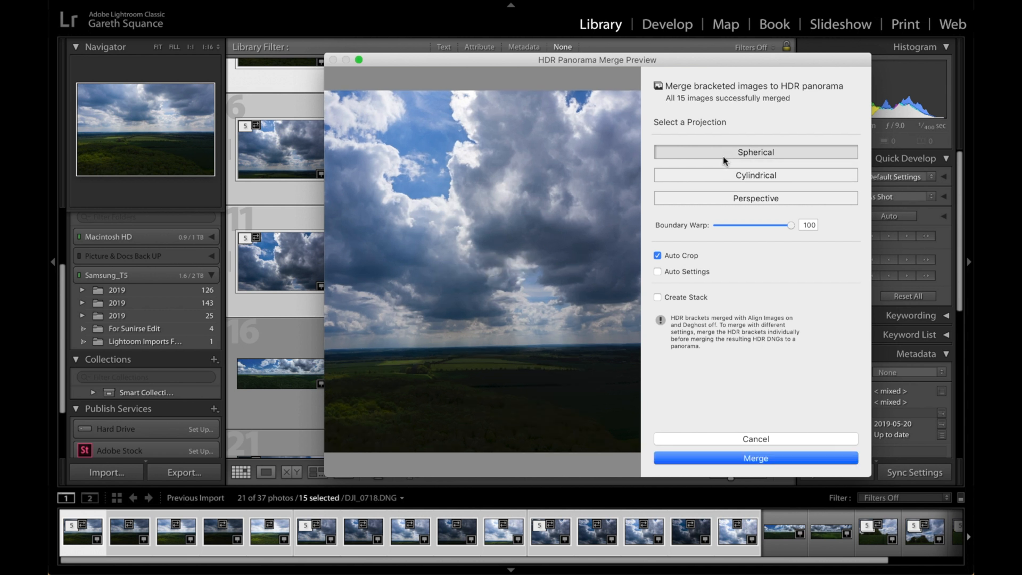
pyautogui.click(713, 178)
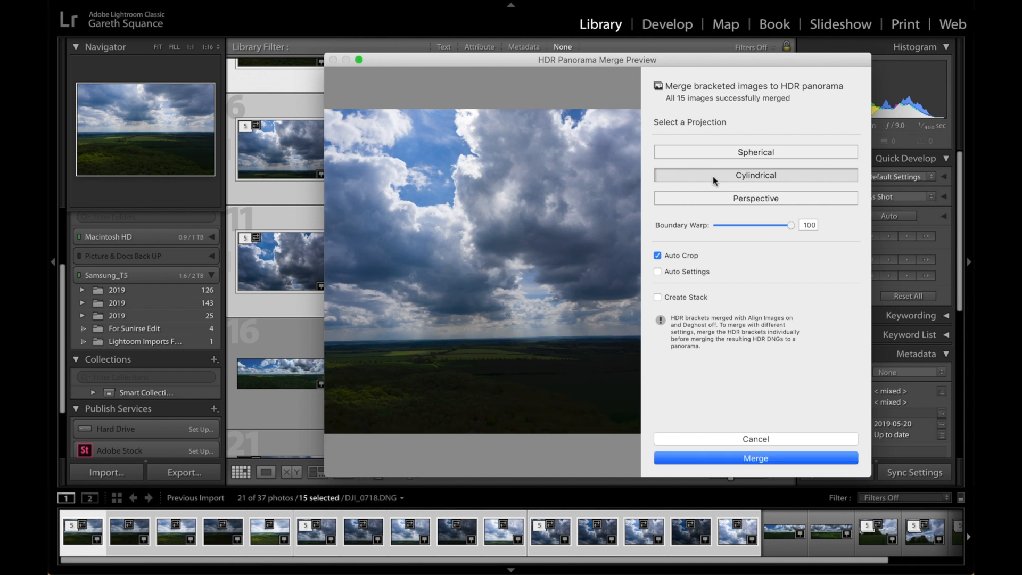
pyautogui.click(761, 455)
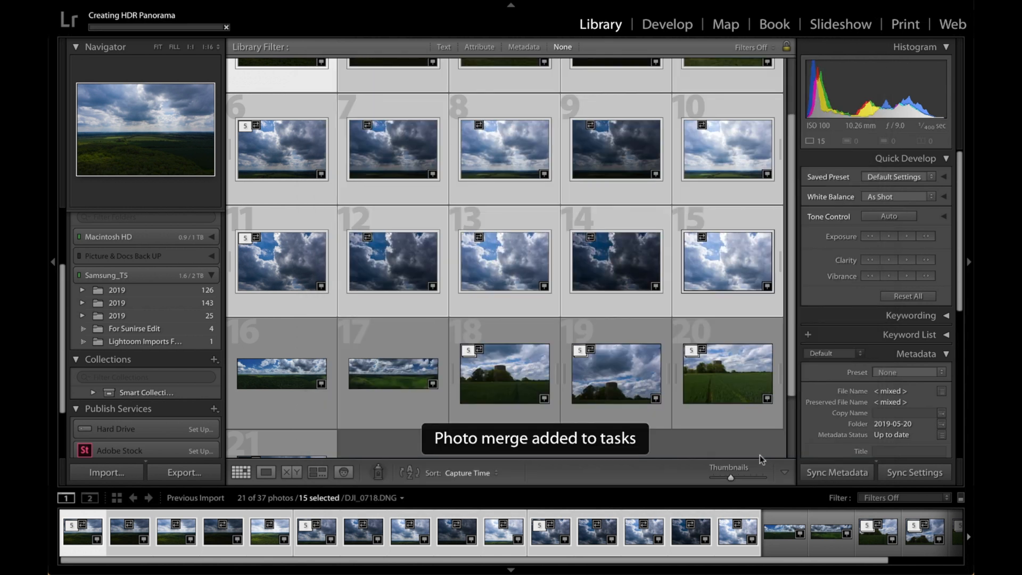
# Collapse the three source stacks in the Library grid
pyautogui.scroll(3, 290, 205)
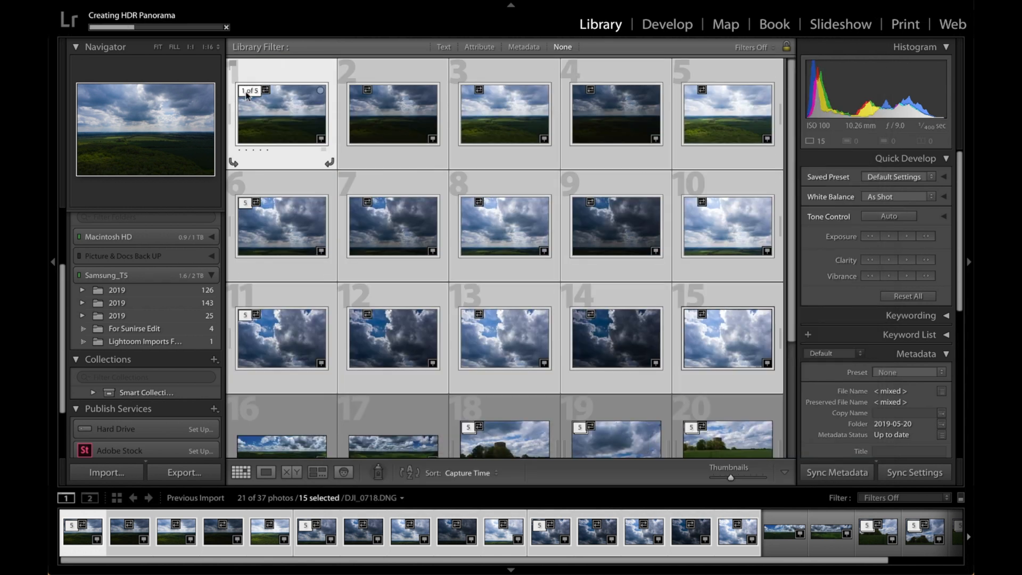
pyautogui.click(248, 92)
pyautogui.click(357, 91)
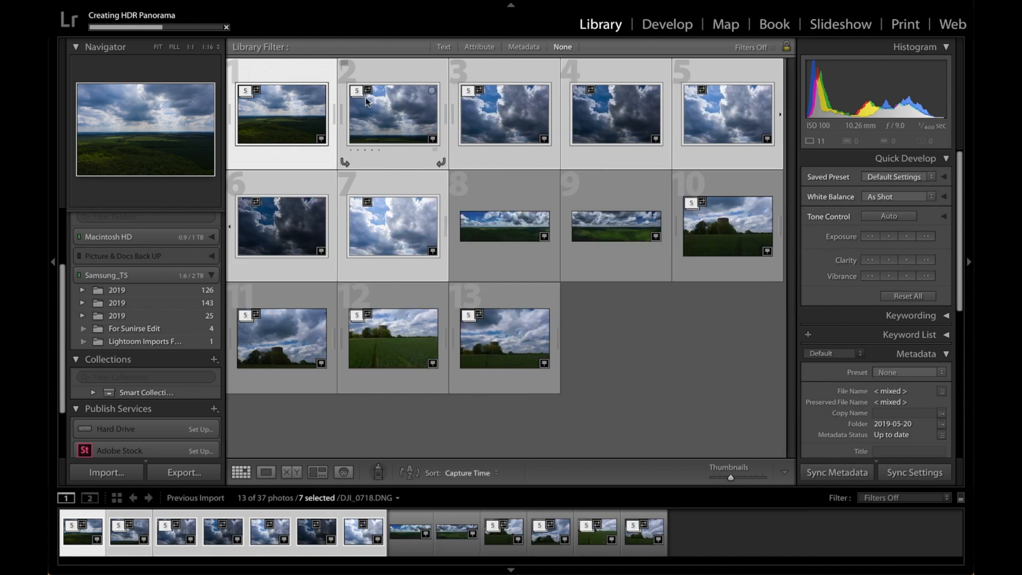
pyautogui.click(469, 92)
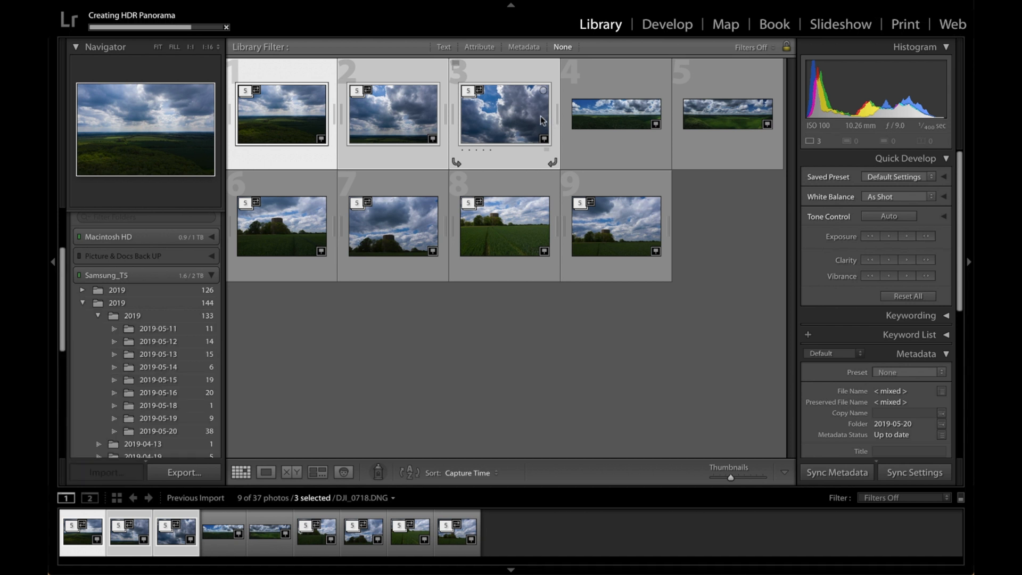
# Open the merged HDR panorama in Develop and straighten it with a slight crop rotation
pyautogui.click(660, 25)
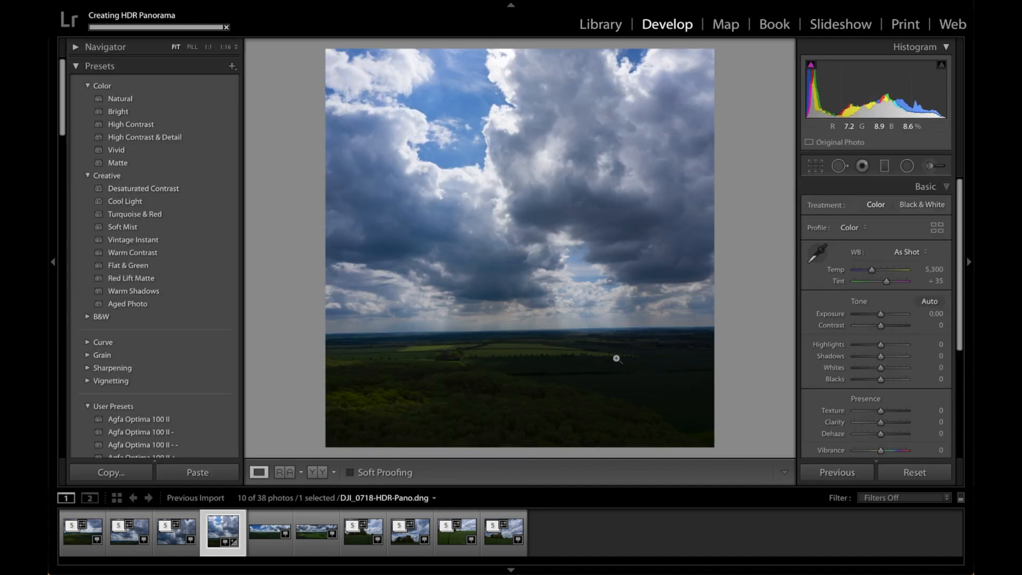
pyautogui.click(809, 167)
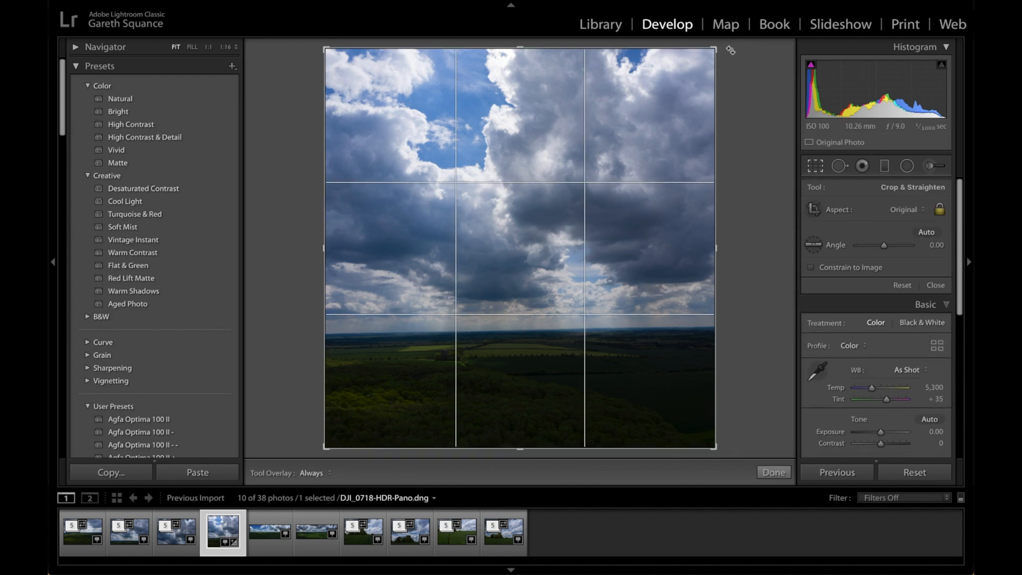
pyautogui.moveTo(730, 50); pyautogui.dragTo(734, 50)
pyautogui.press('Return')
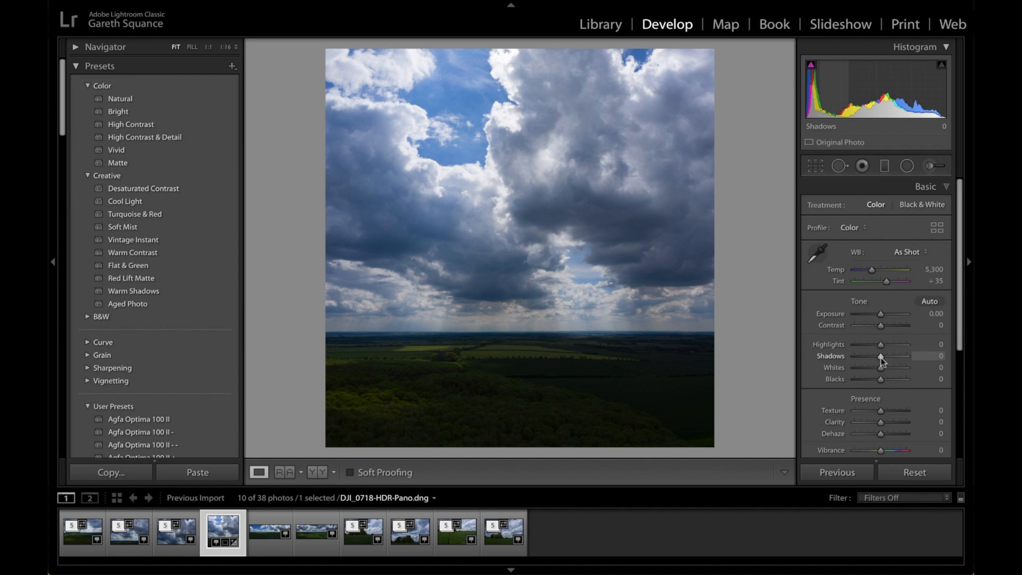
# Set the panorama's Shadows to +100 and Highlights to -100, and examine the landscape detail
pyautogui.moveTo(882, 356); pyautogui.dragTo(908, 355)
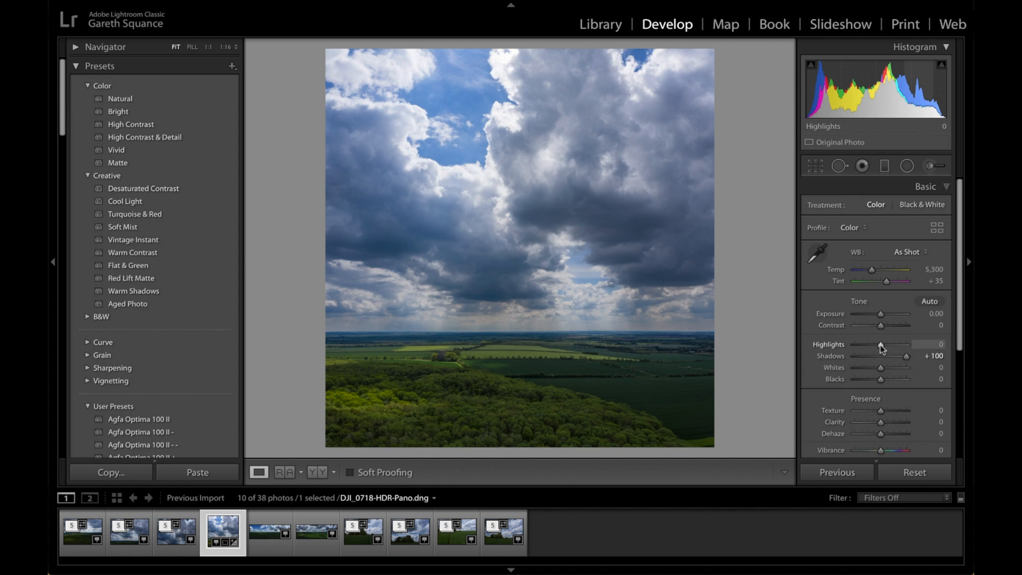
pyautogui.moveTo(880, 345); pyautogui.dragTo(854, 351)
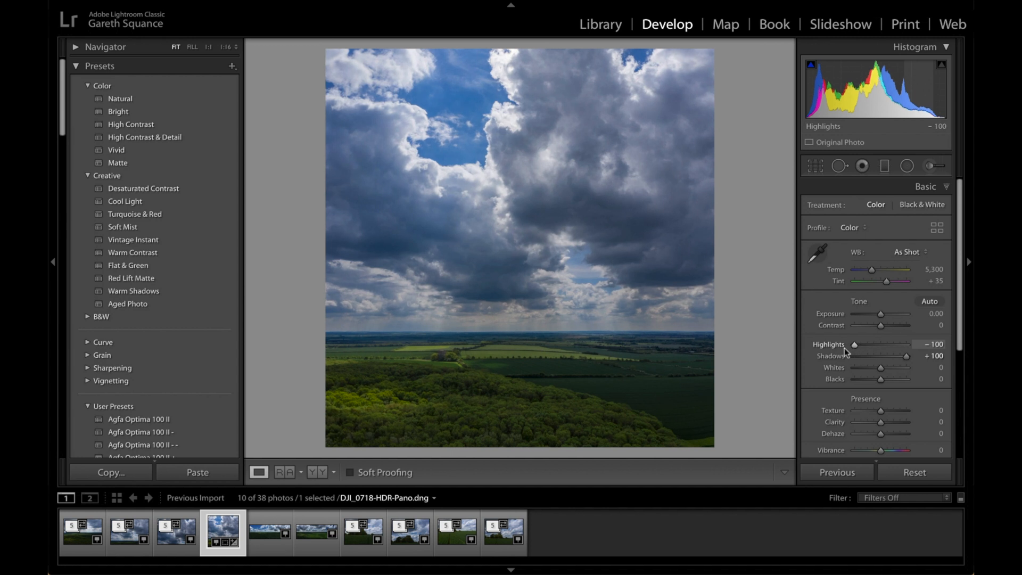
pyautogui.click(450, 365)
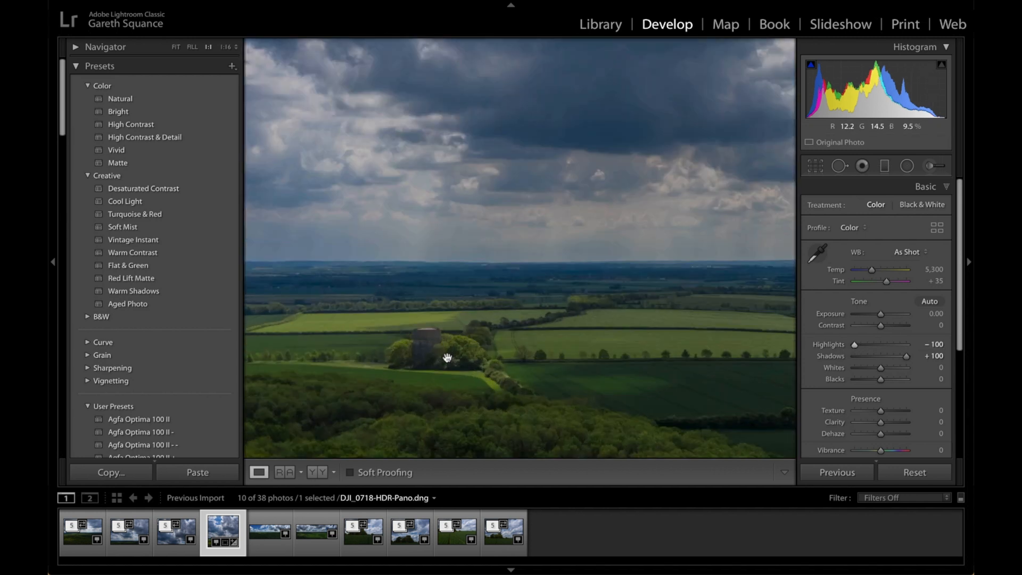
pyautogui.moveTo(605, 265); pyautogui.dragTo(442, 215)
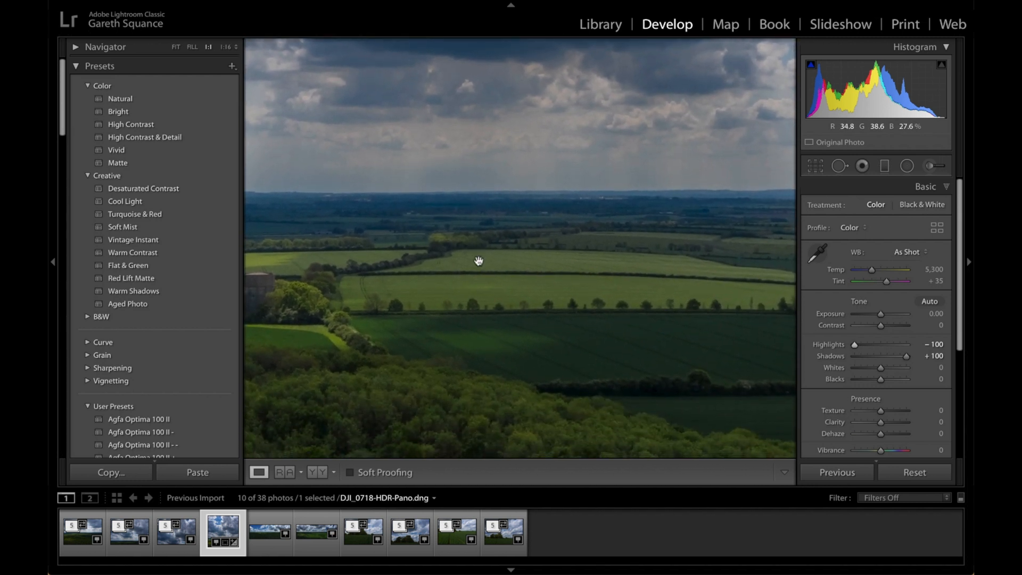
pyautogui.moveTo(481, 344); pyautogui.dragTo(526, 307)
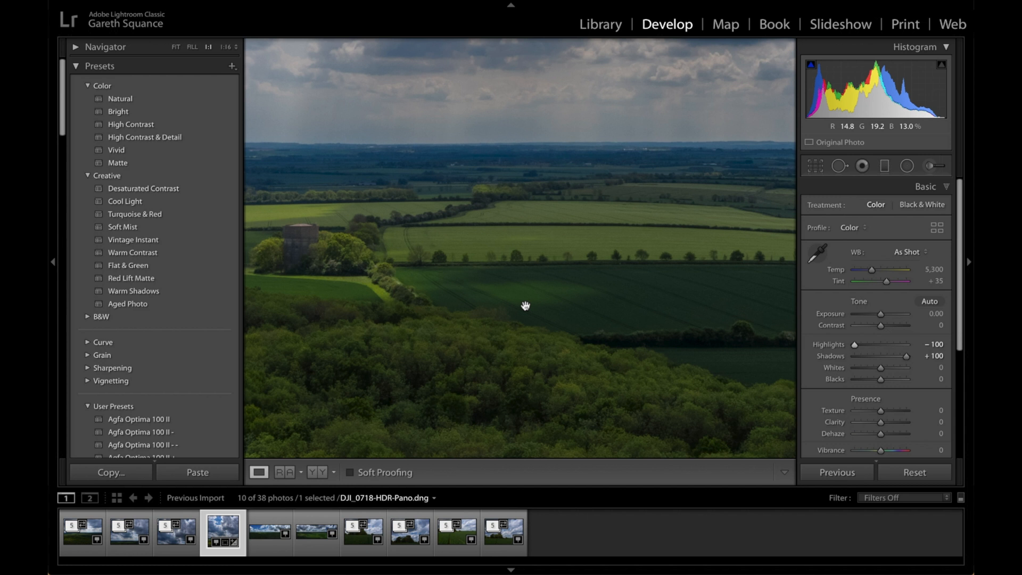
# Set the panorama's Contrast to +25 and examine the fields around the tower at full size
pyautogui.moveTo(526, 307); pyautogui.dragTo(553, 401)
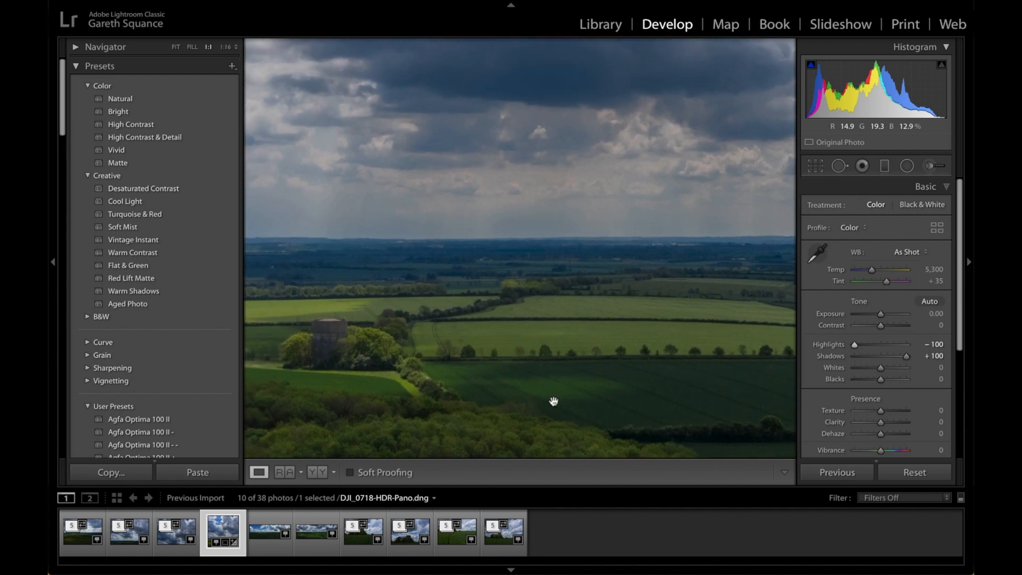
pyautogui.click(538, 393)
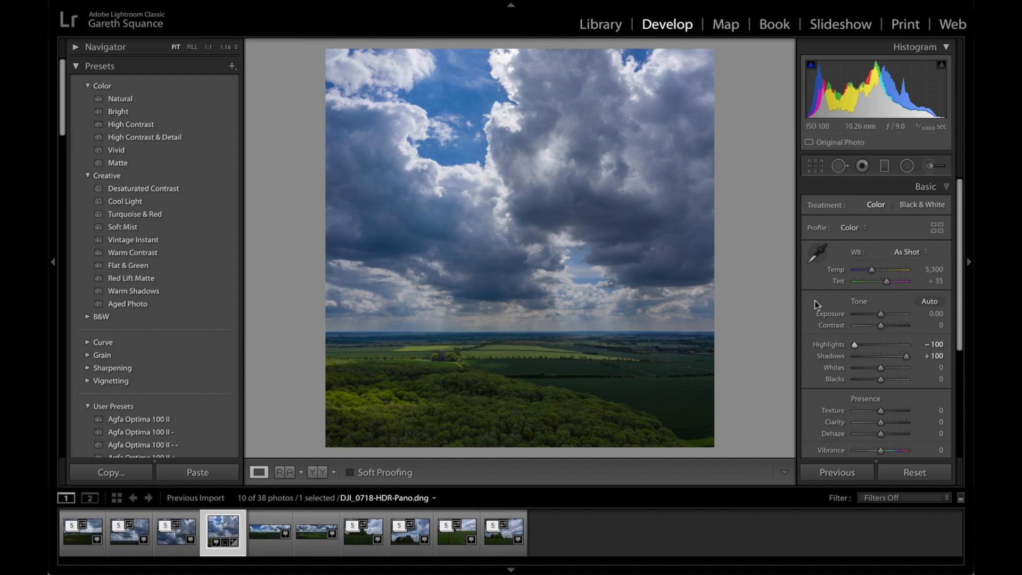
pyautogui.moveTo(883, 325); pyautogui.dragTo(887, 325)
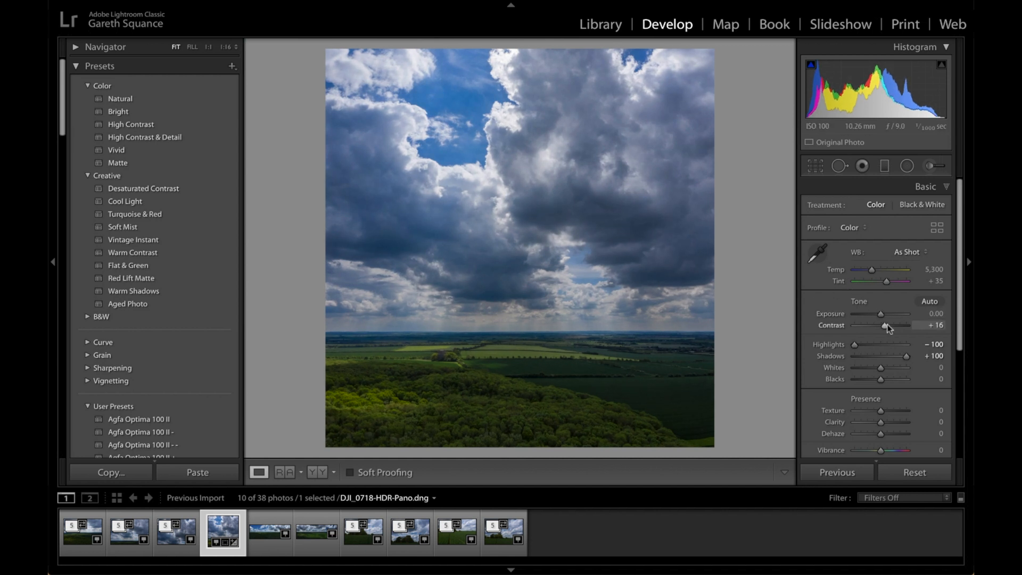
pyautogui.moveTo(887, 323); pyautogui.dragTo(889, 323)
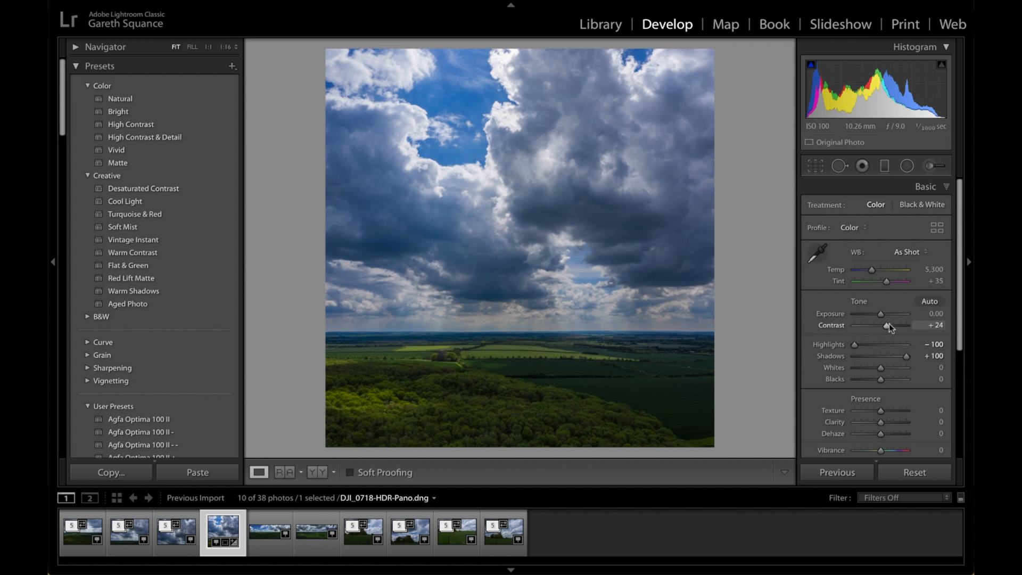
pyautogui.moveTo(889, 324); pyautogui.dragTo(889, 323)
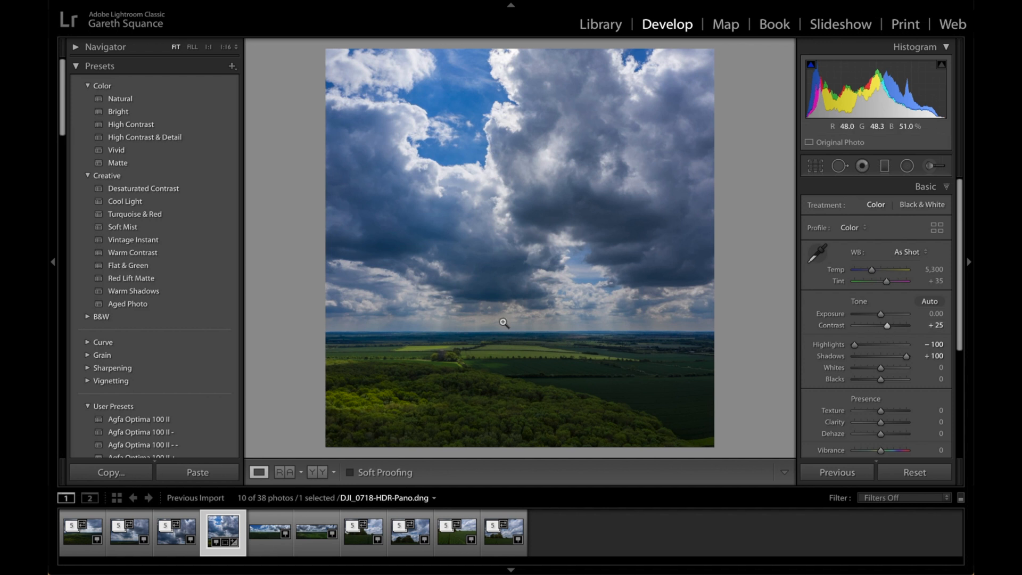
pyautogui.click(447, 360)
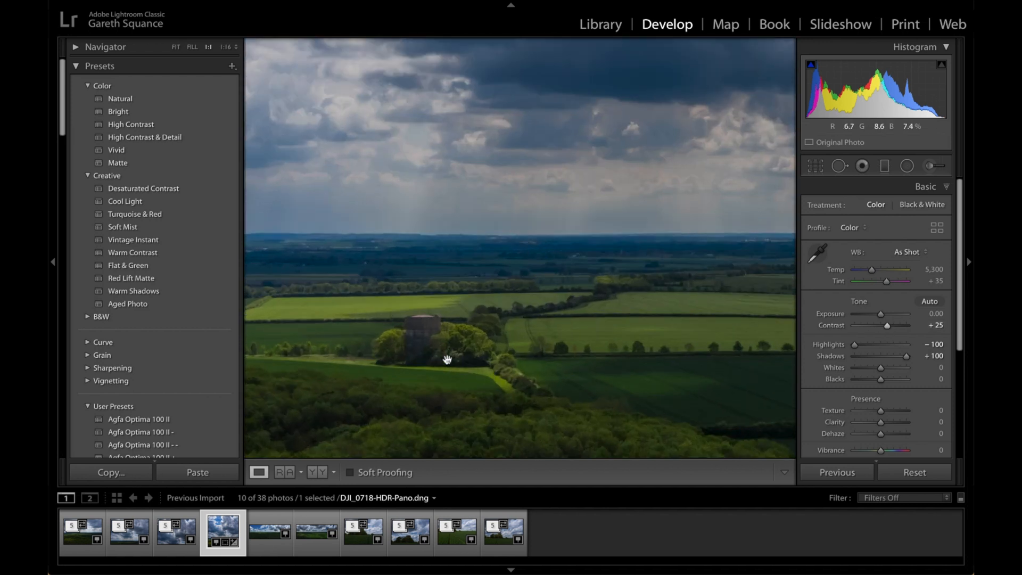
pyautogui.click(447, 359)
# Draw a large radial filter around most of the photo, tilt it diagonally and centre it just above the photo's upper edge
pyautogui.click(907, 165)
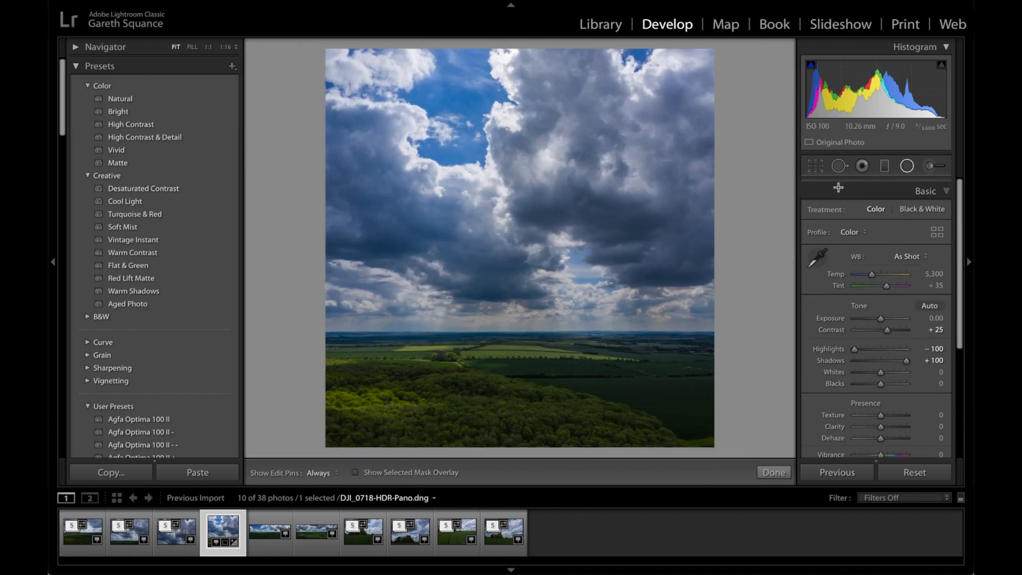
pyautogui.click(226, 47)
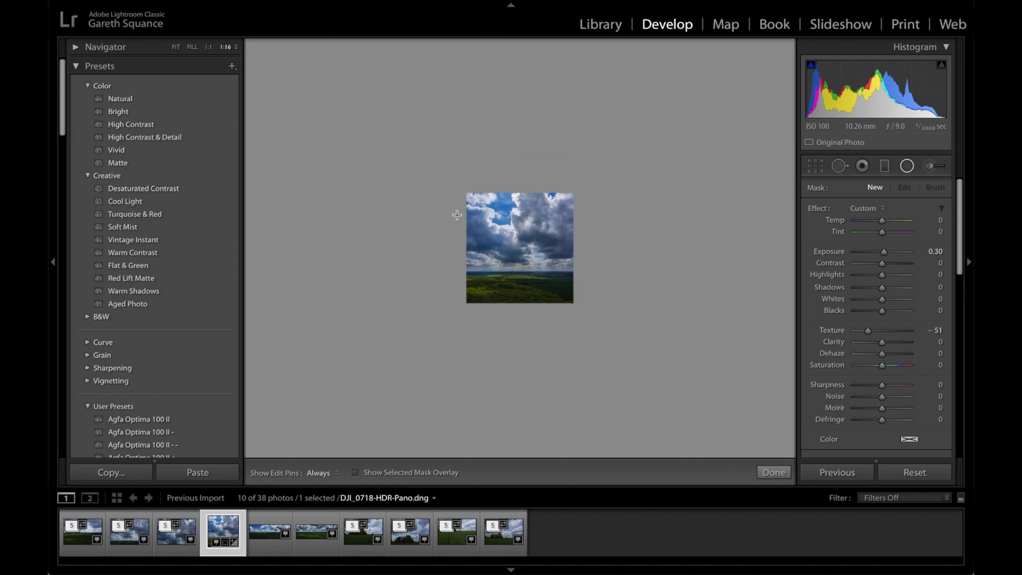
pyautogui.moveTo(489, 164); pyautogui.dragTo(583, 315)
pyautogui.moveTo(507, 146); pyautogui.dragTo(541, 155)
pyautogui.moveTo(530, 339); pyautogui.dragTo(454, 347)
pyautogui.moveTo(524, 171); pyautogui.dragTo(509, 178)
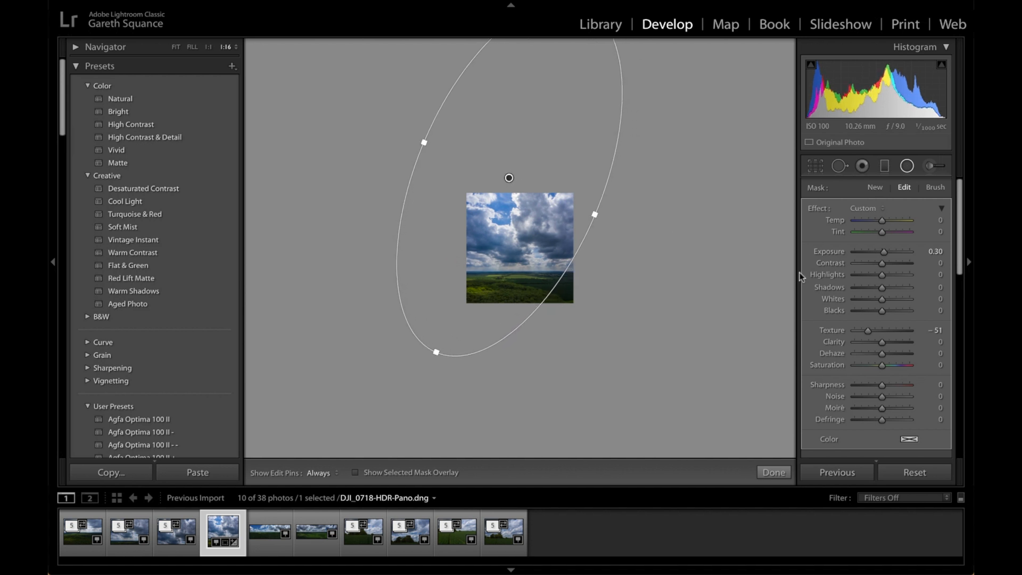
# Give the large radial filter Texture 0, Exposure 0.95 and Temp 15, and widen its ellipse slightly
pyautogui.doubleClick(839, 330)
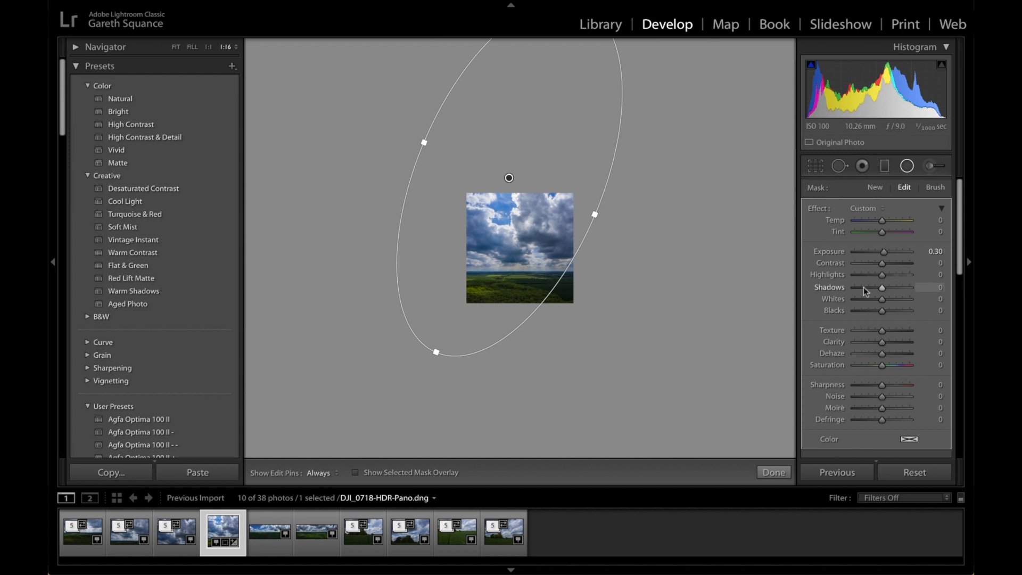
pyautogui.moveTo(884, 253); pyautogui.dragTo(886, 222)
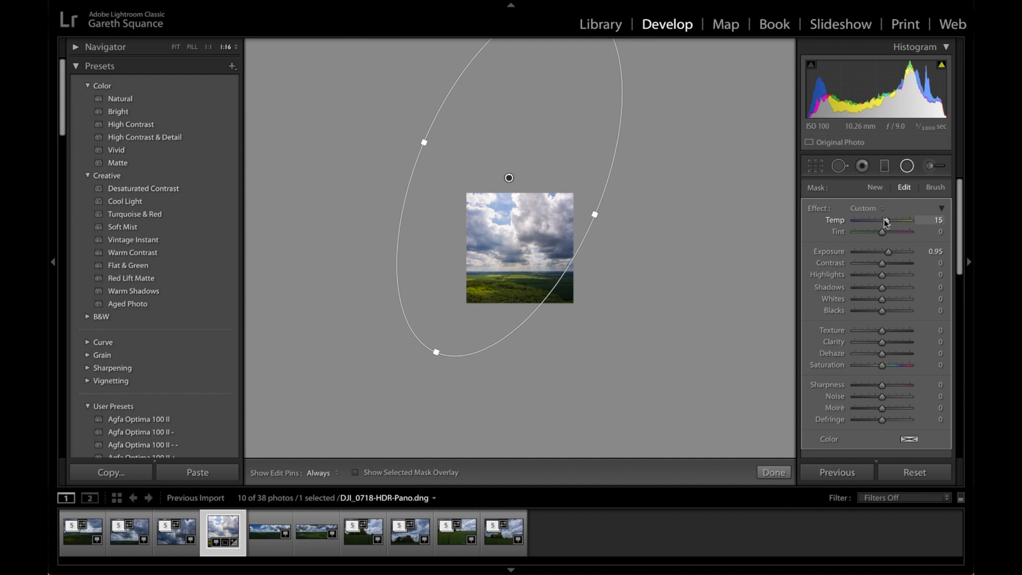
pyautogui.scroll(-2, 905, 313)
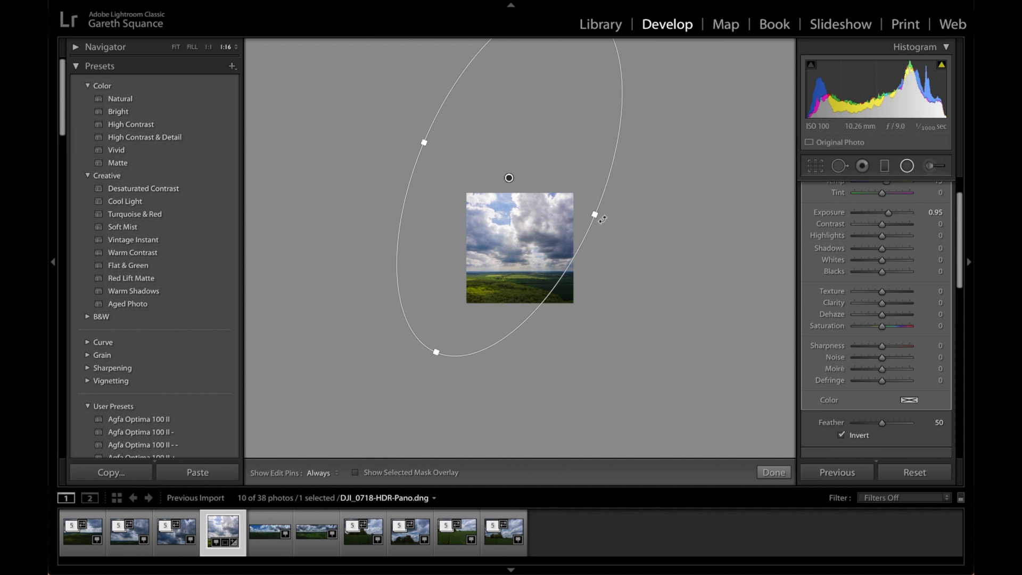
pyautogui.moveTo(596, 215)
pyautogui.mouseDown()
pyautogui.moveTo(622, 226)
pyautogui.moveTo(603, 219)
pyautogui.mouseUp()
pyautogui.scroll(-2, 884, 335)
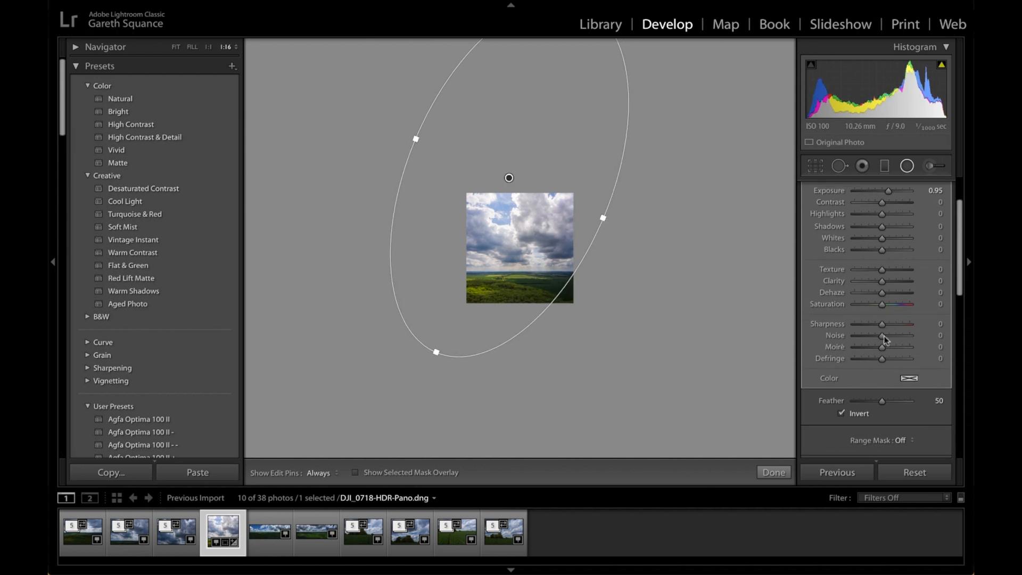
pyautogui.scroll(-2, 894, 363)
pyautogui.click(938, 429)
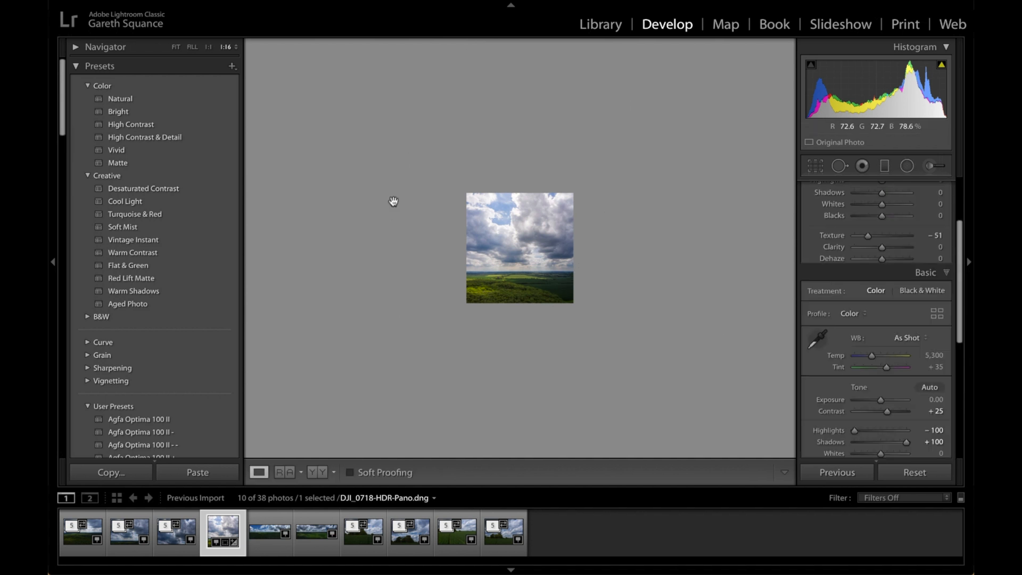
pyautogui.click(508, 238)
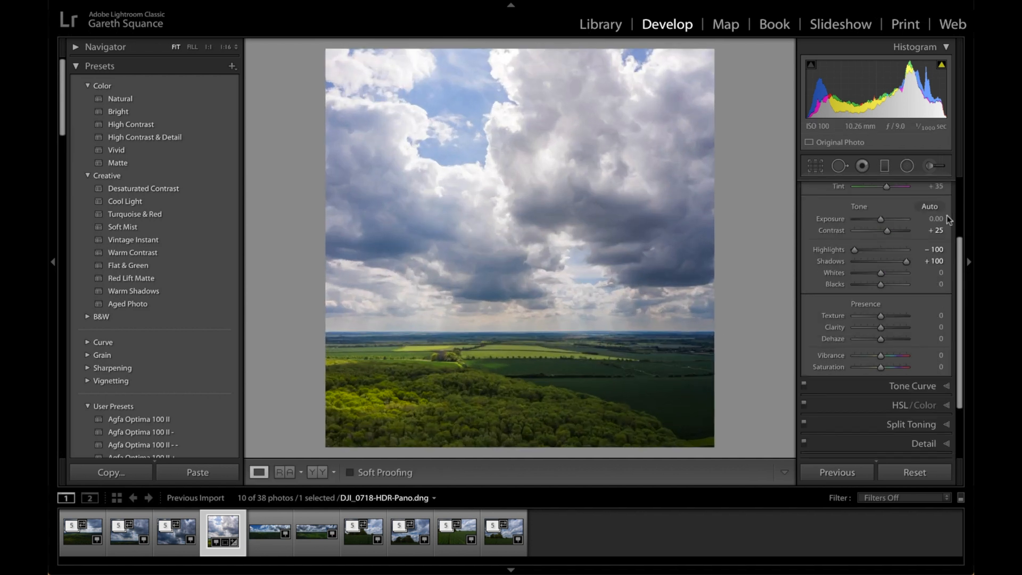
# Lower the panorama's overall Exposure to -0.65 and turn on the highlight clipping overlay
pyautogui.scroll(5, 885, 268)
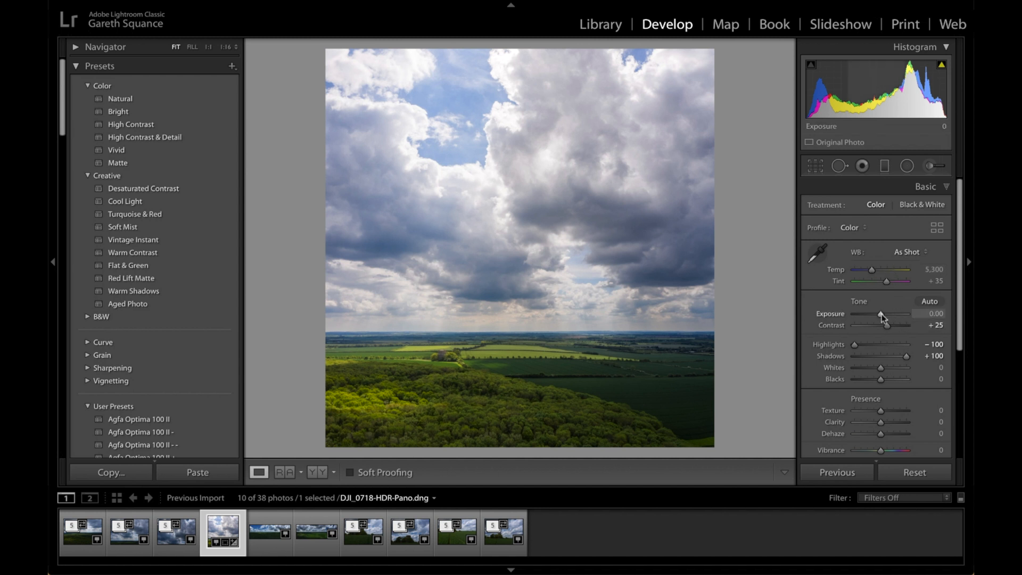
pyautogui.moveTo(881, 315); pyautogui.dragTo(879, 314)
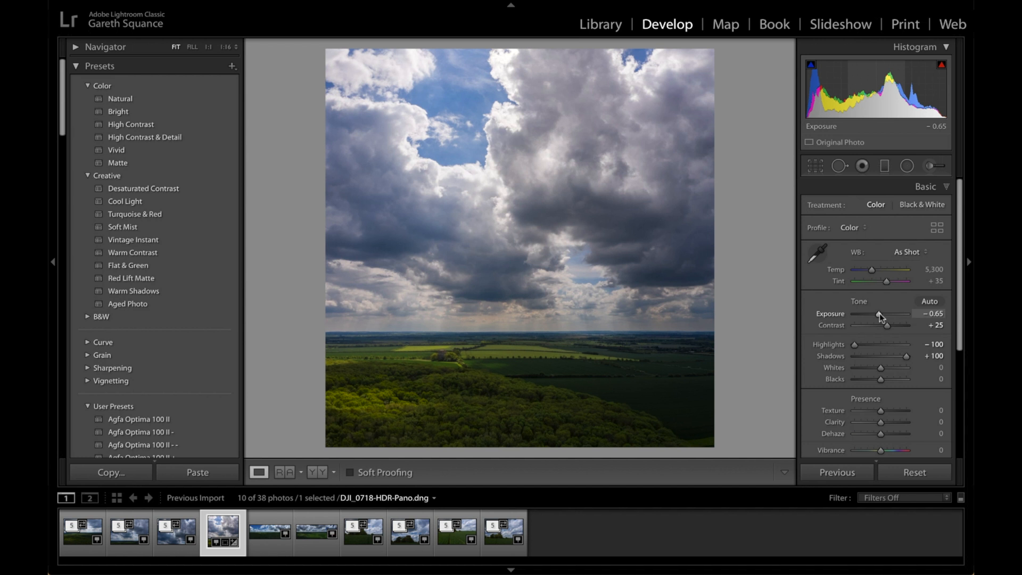
pyautogui.click(942, 65)
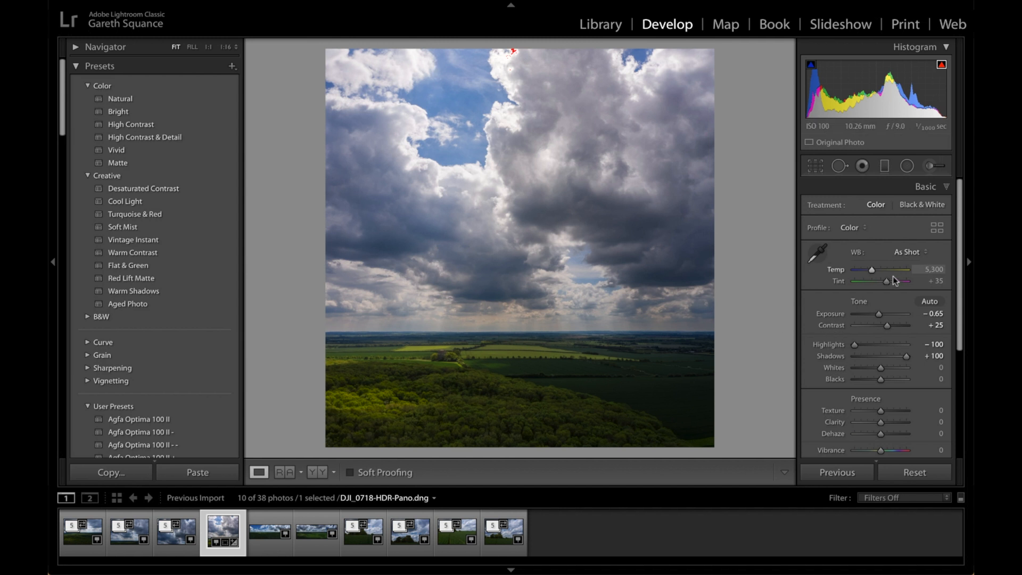
# Add a wide, flat radial filter over the sunlit fields around the tower with Exposure 0.56, Temp 13 and Texture 0
pyautogui.click(907, 166)
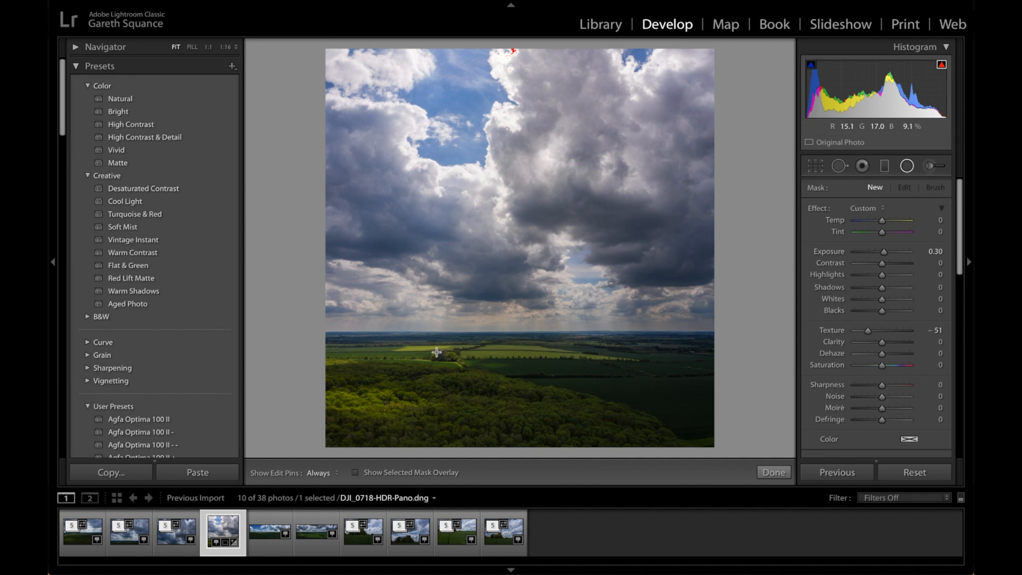
pyautogui.moveTo(399, 350); pyautogui.dragTo(668, 379)
pyautogui.doubleClick(834, 330)
pyautogui.click(867, 210)
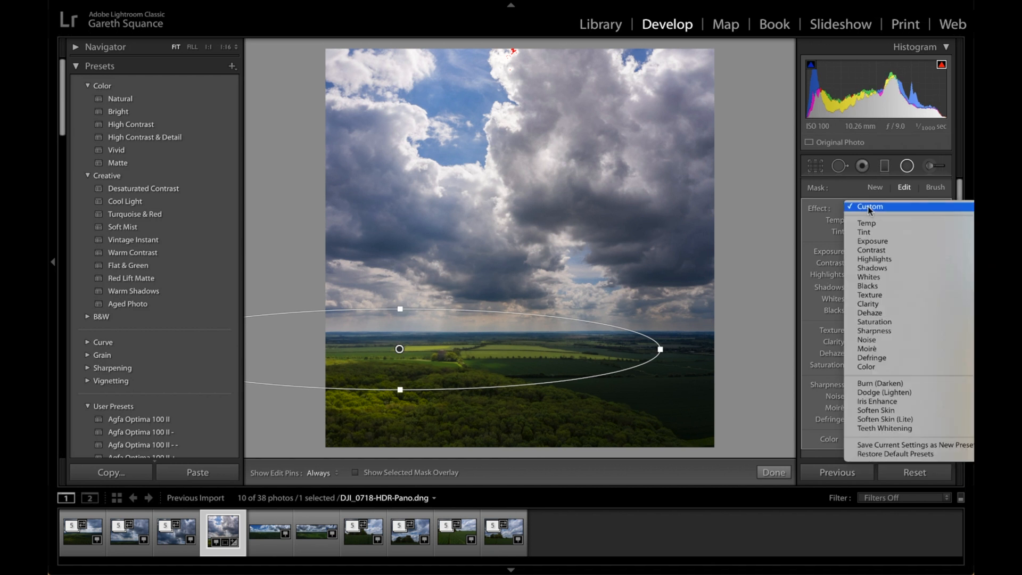
pyautogui.click(868, 241)
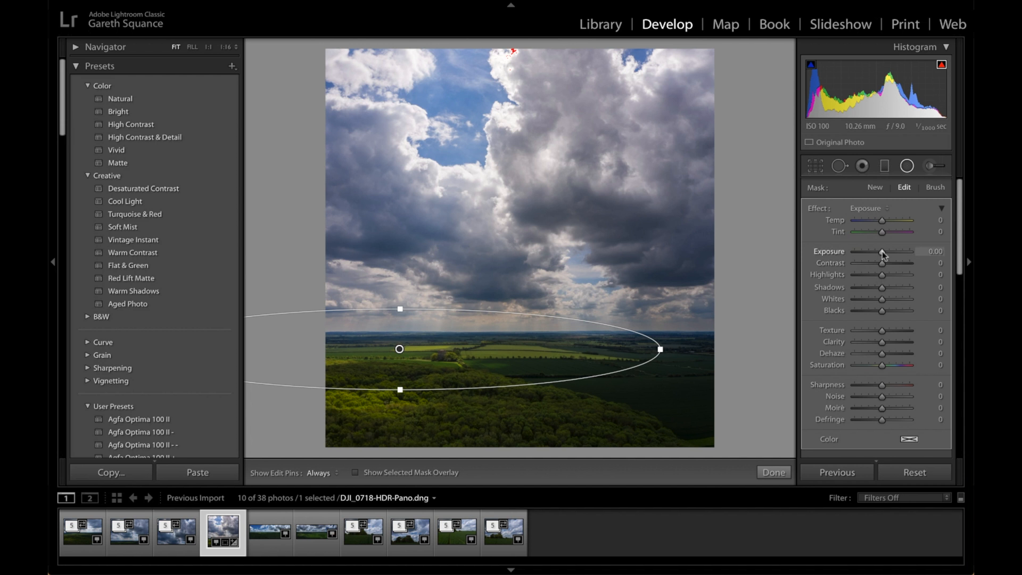
pyautogui.moveTo(883, 251); pyautogui.dragTo(887, 219)
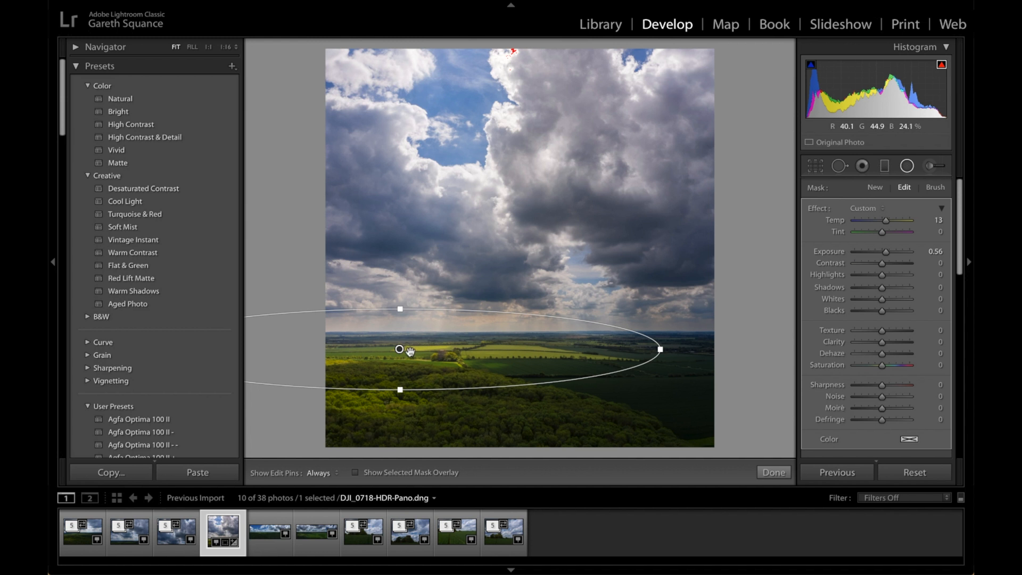
# Duplicate the fields' radial filter onto the woodland below and narrow the copy's ellipse
pyautogui.moveTo(401, 350)
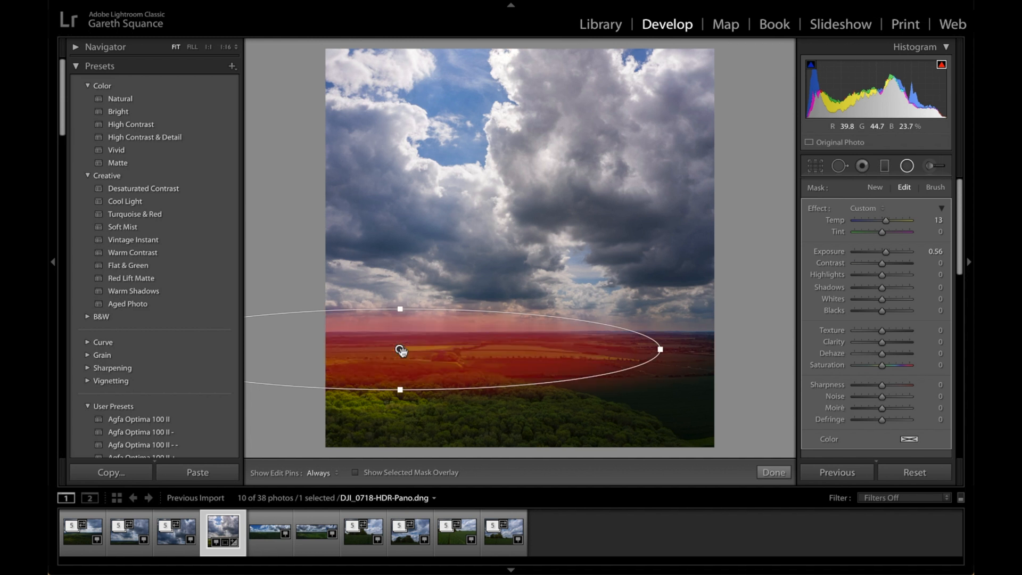
pyautogui.moveTo(400, 351); pyautogui.dragTo(401, 403)
pyautogui.moveTo(661, 403); pyautogui.dragTo(575, 404)
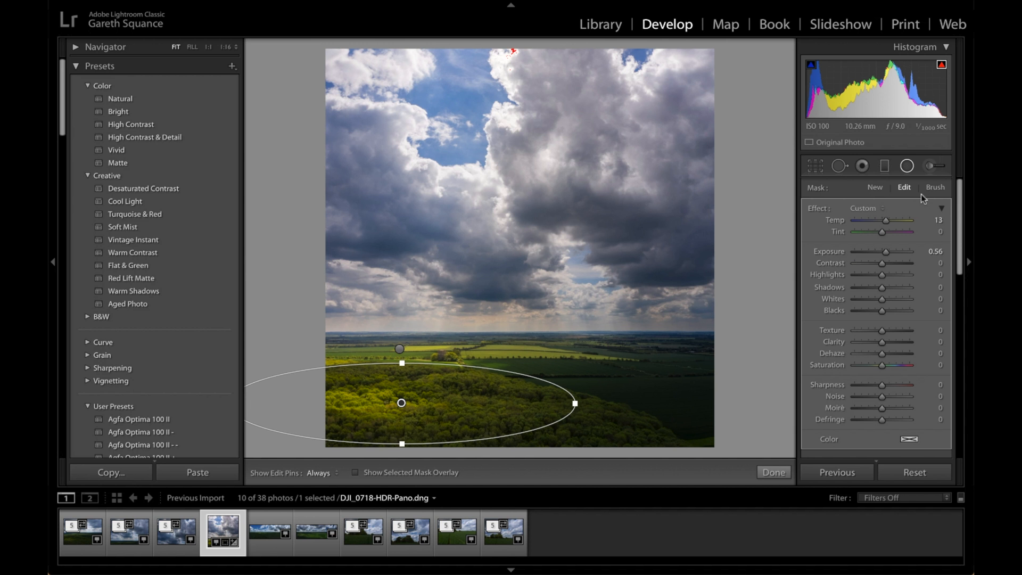
# Add a very wide radial filter along the horizon and lower clouds with Texture 0, Exposure 0 and Temp 11
pyautogui.click(884, 189)
pyautogui.moveTo(405, 311); pyautogui.dragTo(793, 367)
pyautogui.moveTo(399, 309); pyautogui.dragTo(474, 310)
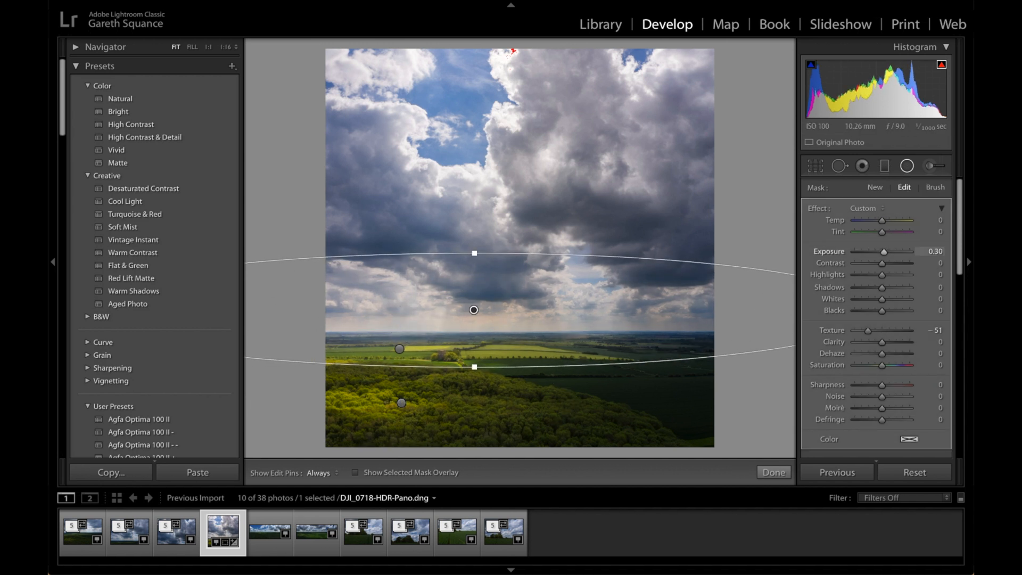
pyautogui.doubleClick(832, 331)
pyautogui.doubleClick(831, 251)
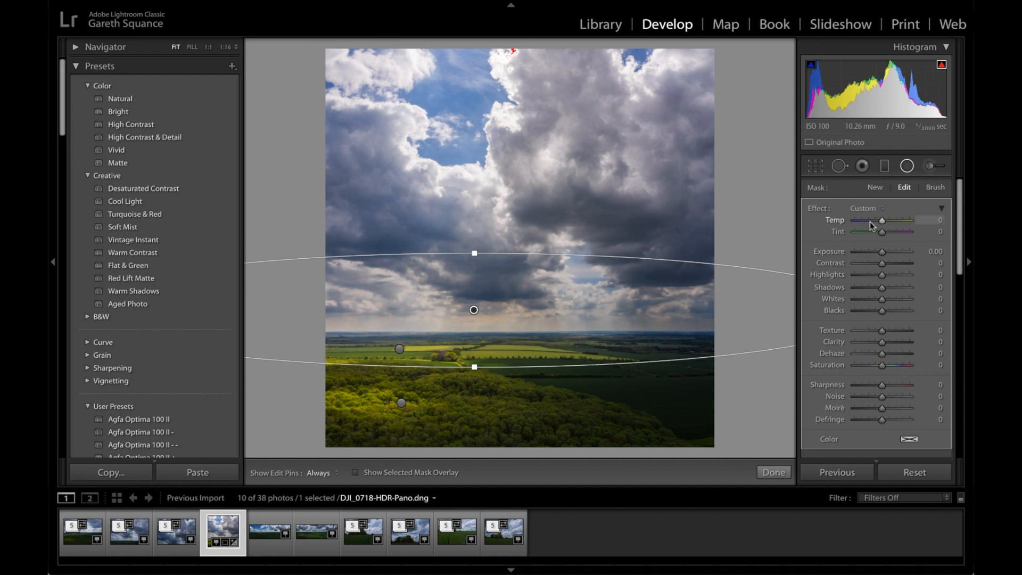
pyautogui.moveTo(883, 223); pyautogui.dragTo(885, 222)
# Make the horizon radial filter taller, shift it up over the lower clouds and finish the filter
pyautogui.moveTo(474, 253); pyautogui.dragTo(479, 227)
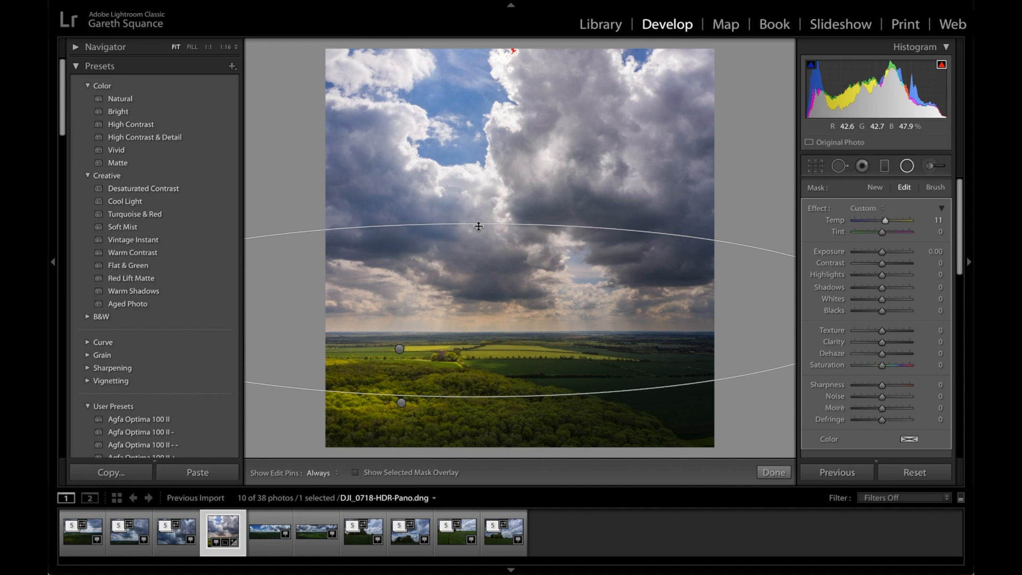
pyautogui.moveTo(472, 310); pyautogui.dragTo(462, 278)
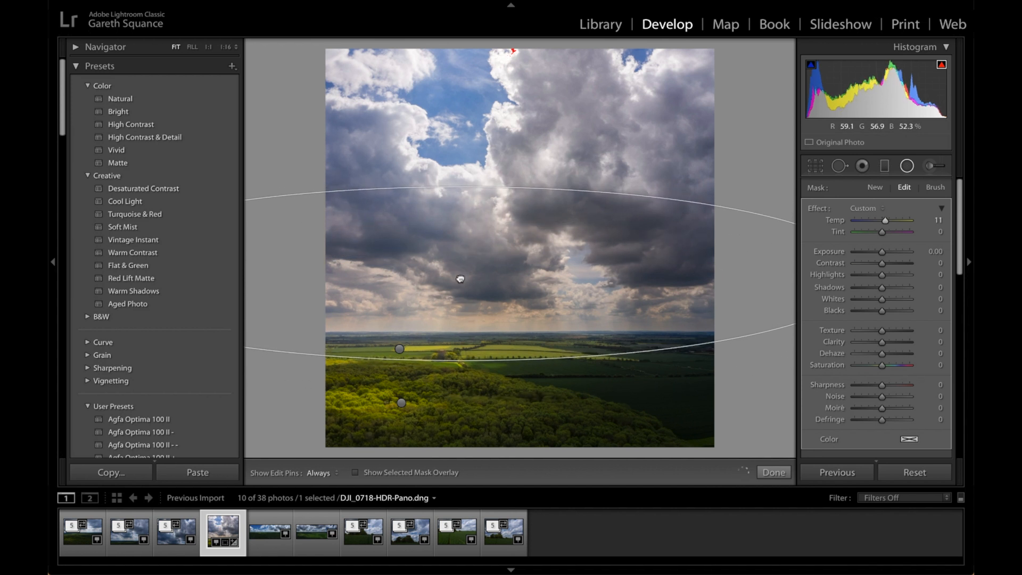
pyautogui.scroll(-5, 940, 409)
pyautogui.scroll(-3, 940, 408)
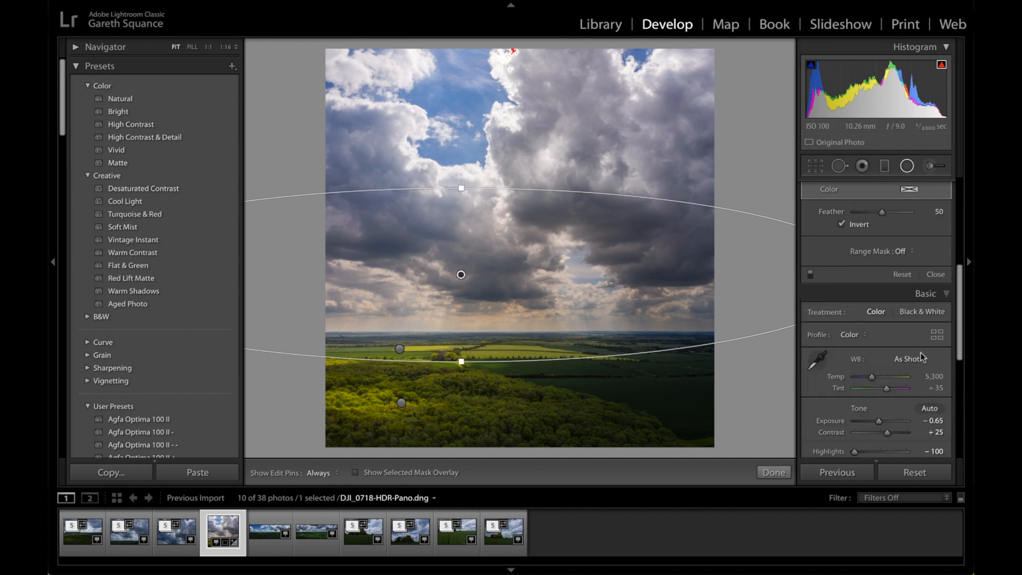
pyautogui.click(936, 275)
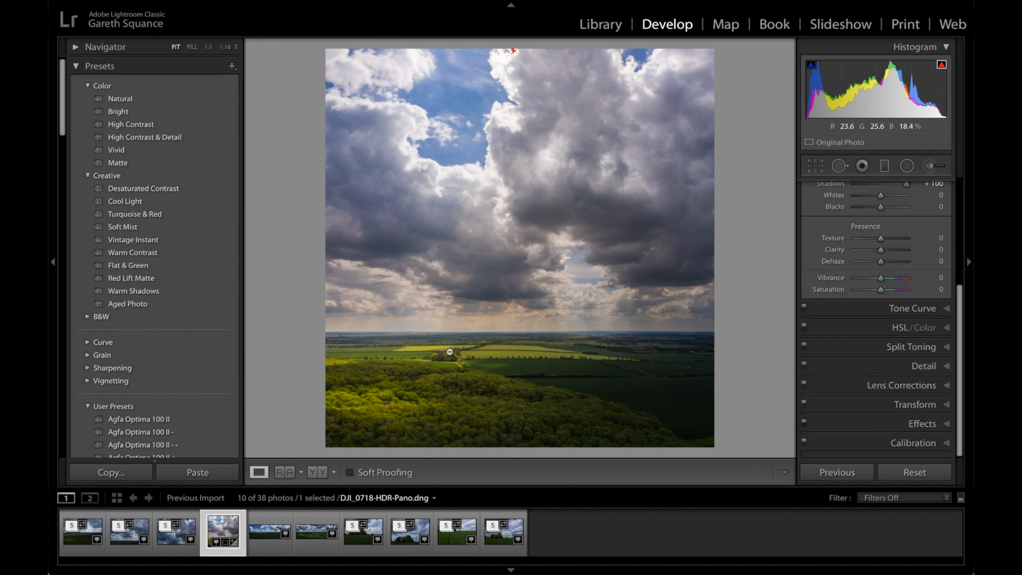
# Set the panorama's Texture to +65 while checking the woodland detail at full size
pyautogui.click(208, 47)
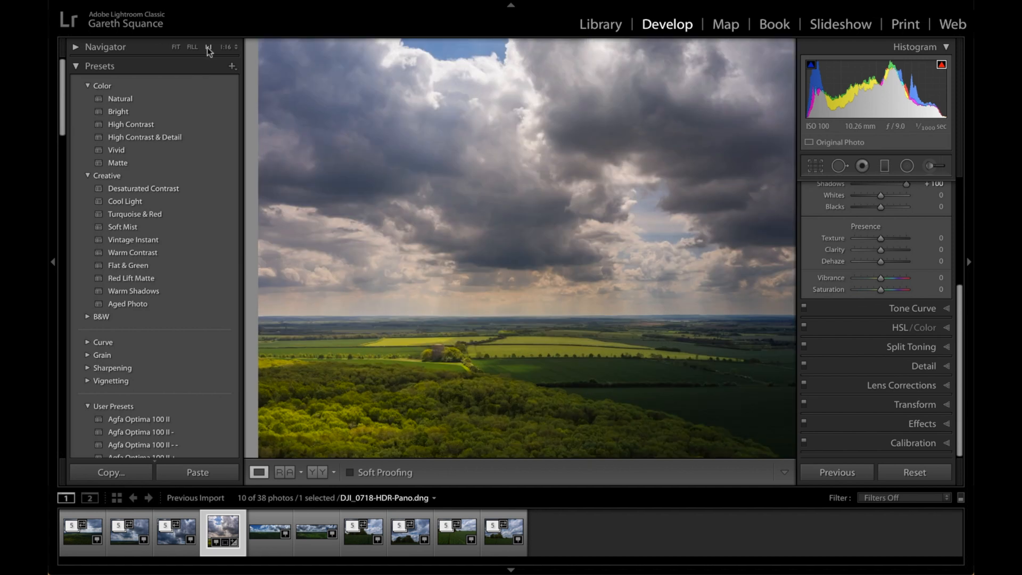
pyautogui.moveTo(463, 339); pyautogui.dragTo(573, 237)
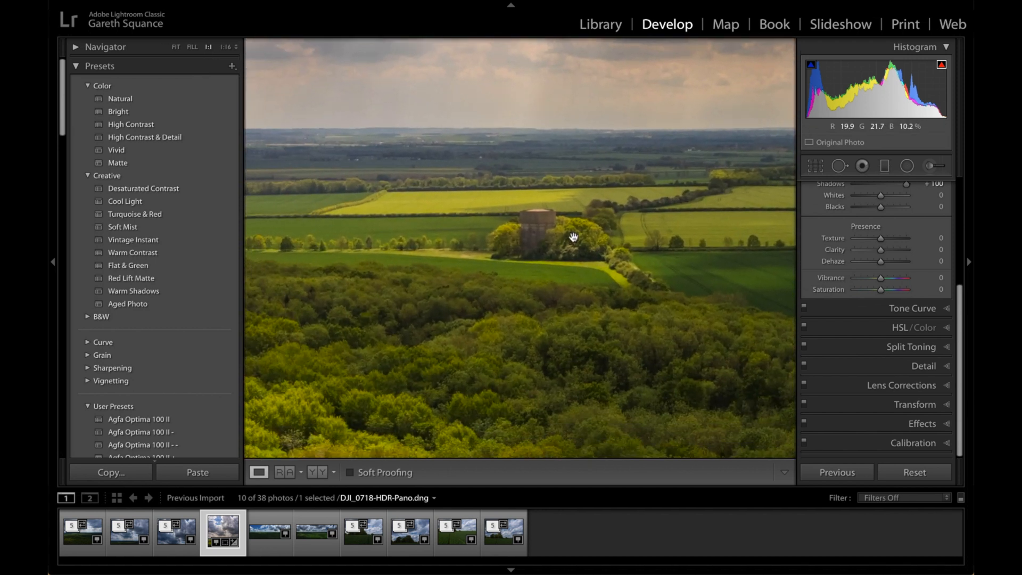
pyautogui.moveTo(447, 351); pyautogui.dragTo(564, 182)
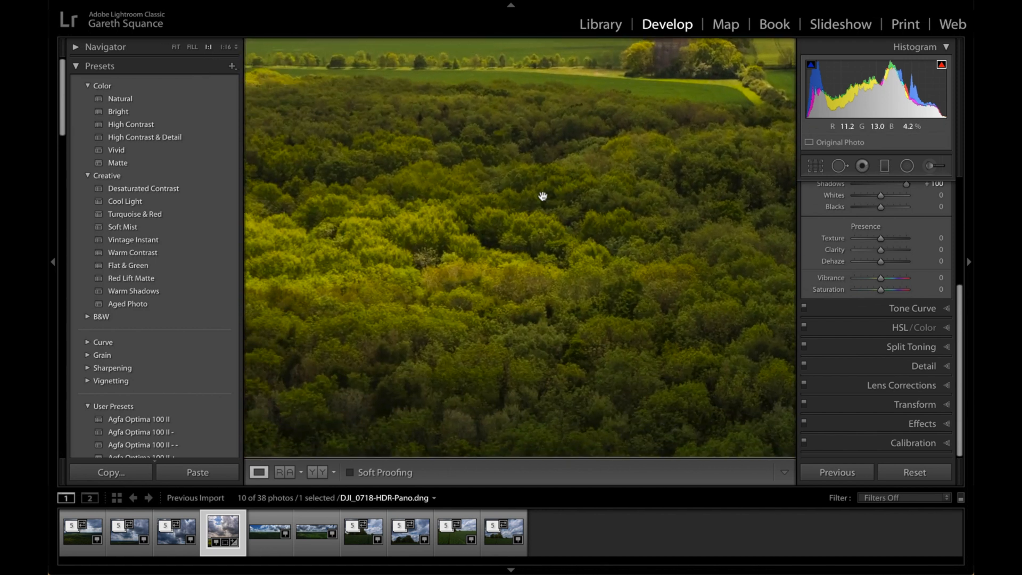
pyautogui.moveTo(463, 226); pyautogui.dragTo(563, 229)
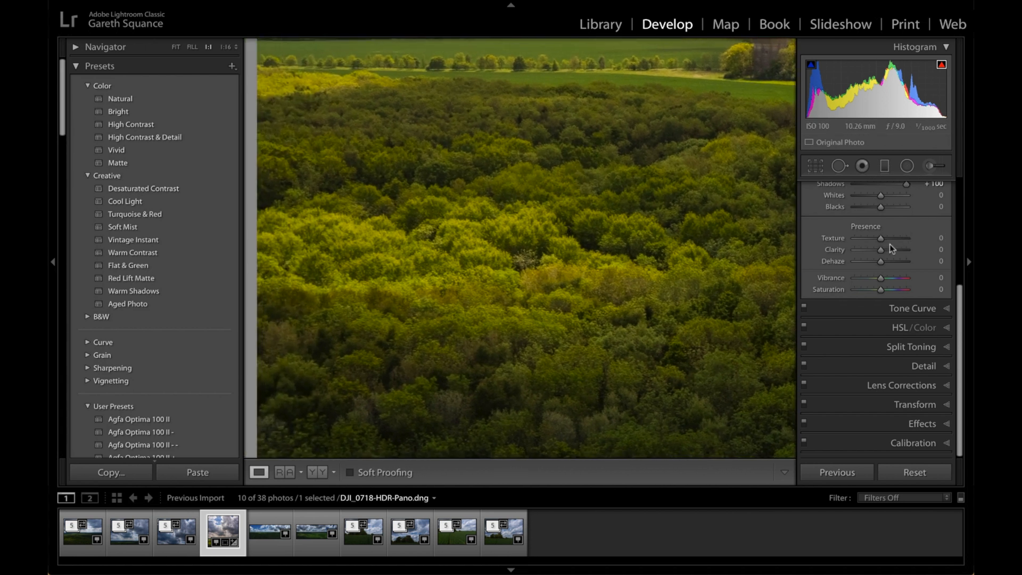
pyautogui.moveTo(883, 238); pyautogui.dragTo(900, 240)
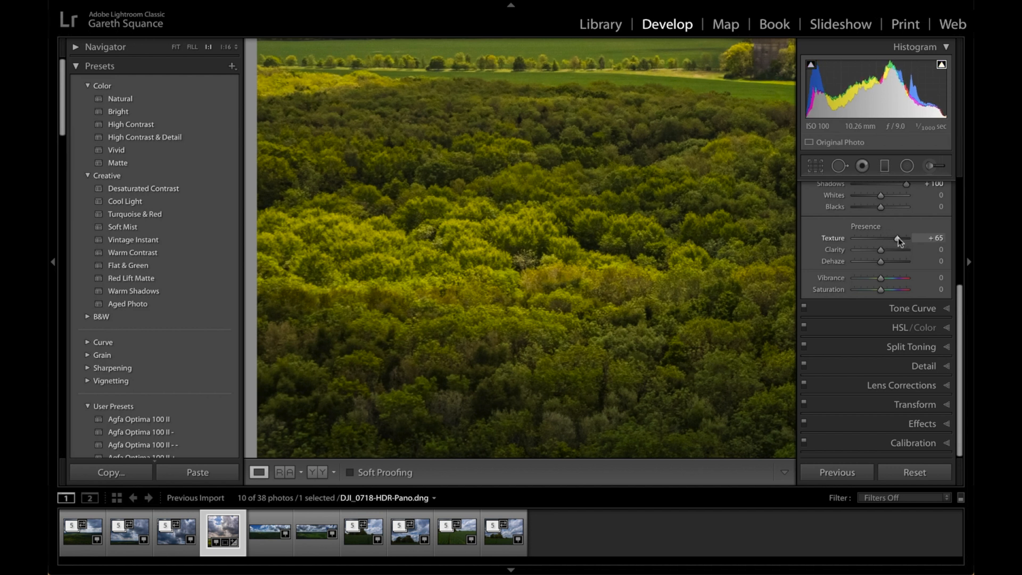
# Reset the panorama's global Texture to 0
pyautogui.click(730, 213)
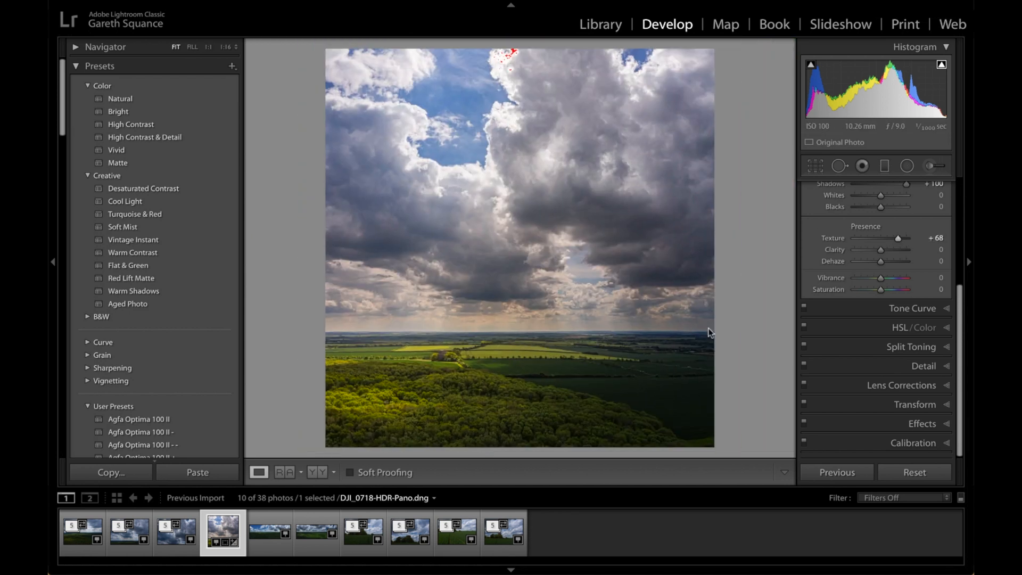
pyautogui.doubleClick(835, 237)
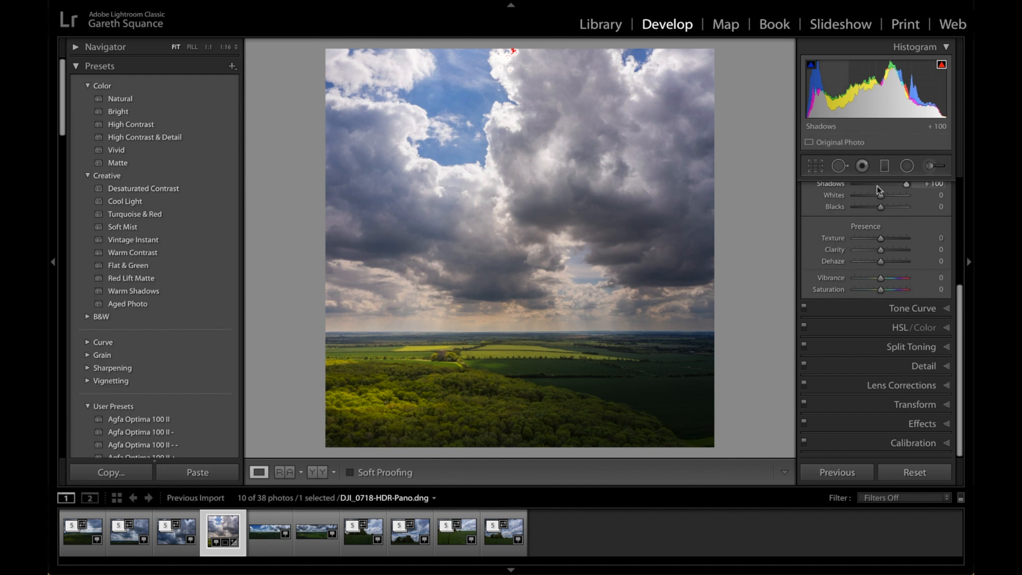
# Add a wide radial filter over the dark fields beside the woodland with Exposure 0.58, then finish the filter
pyautogui.click(907, 166)
pyautogui.moveTo(537, 376); pyautogui.dragTo(822, 466)
pyautogui.moveTo(553, 377); pyautogui.dragTo(637, 392)
pyautogui.moveTo(885, 252); pyautogui.dragTo(887, 251)
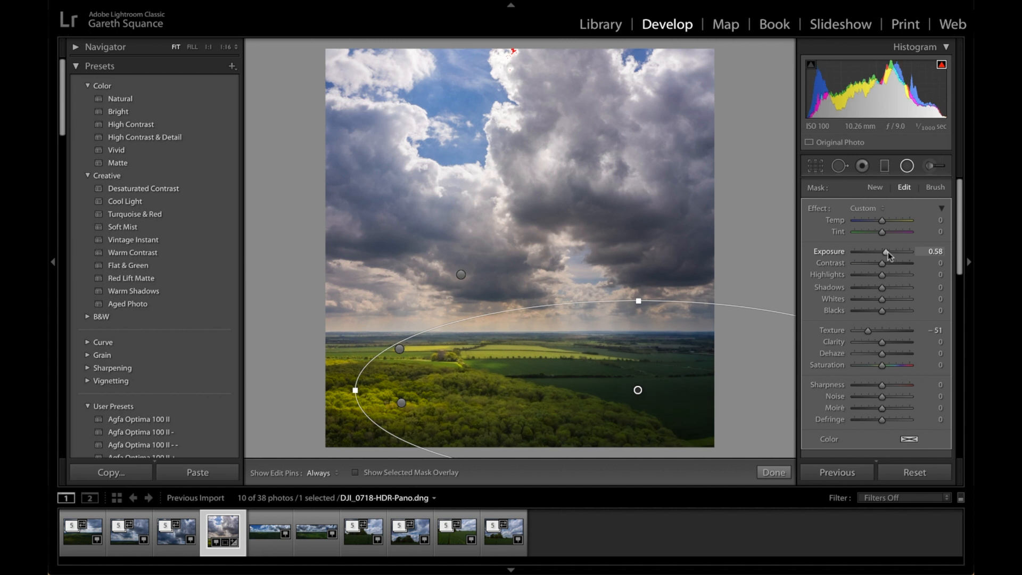
pyautogui.scroll(-2, 905, 324)
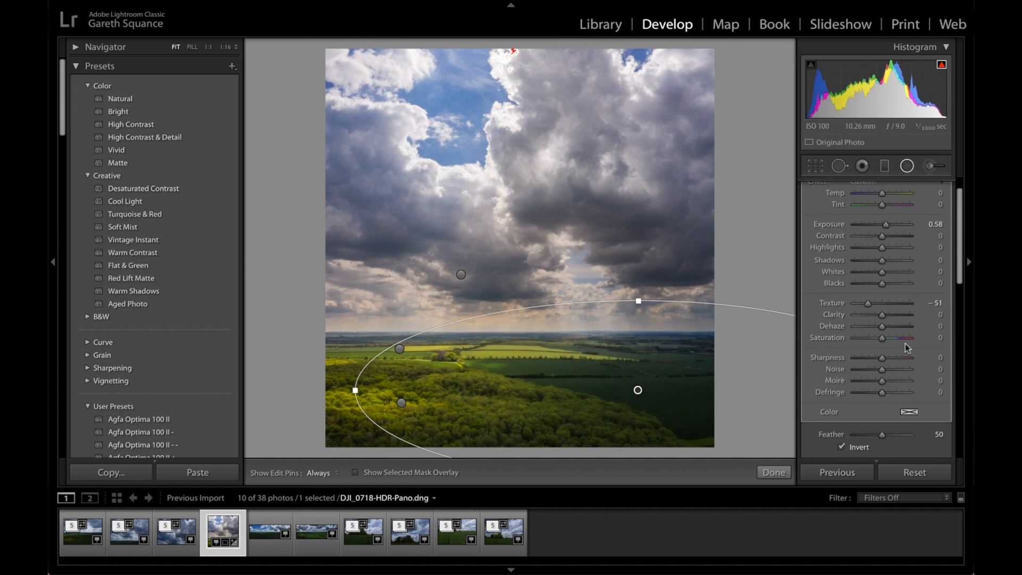
pyautogui.scroll(-5, 904, 346)
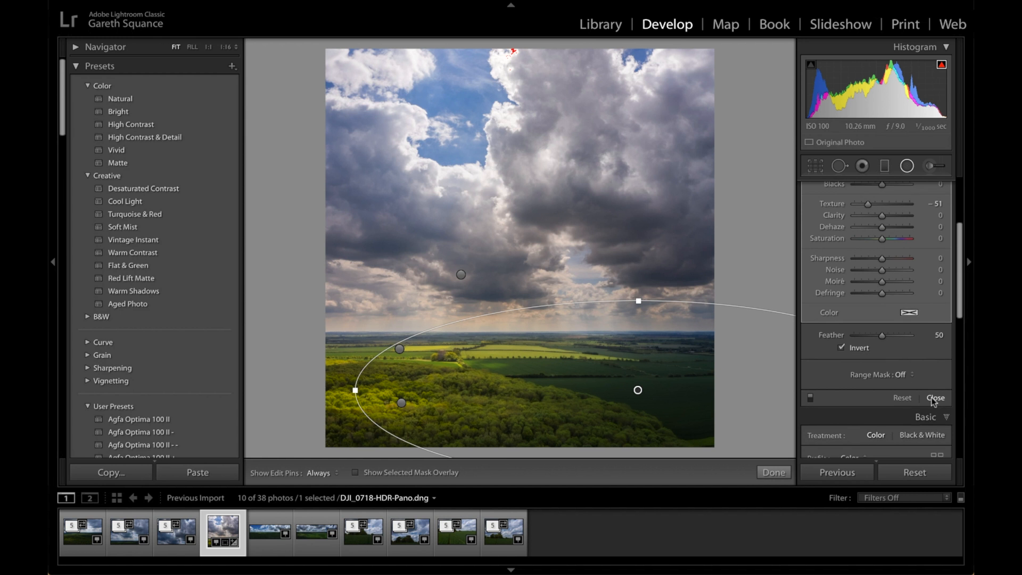
pyautogui.click(934, 398)
# Split-tone the panorama with warm highlights at hue 37, saturation 22, and blue shadows at hue 215, saturation 12
pyautogui.scroll(-2, 911, 362)
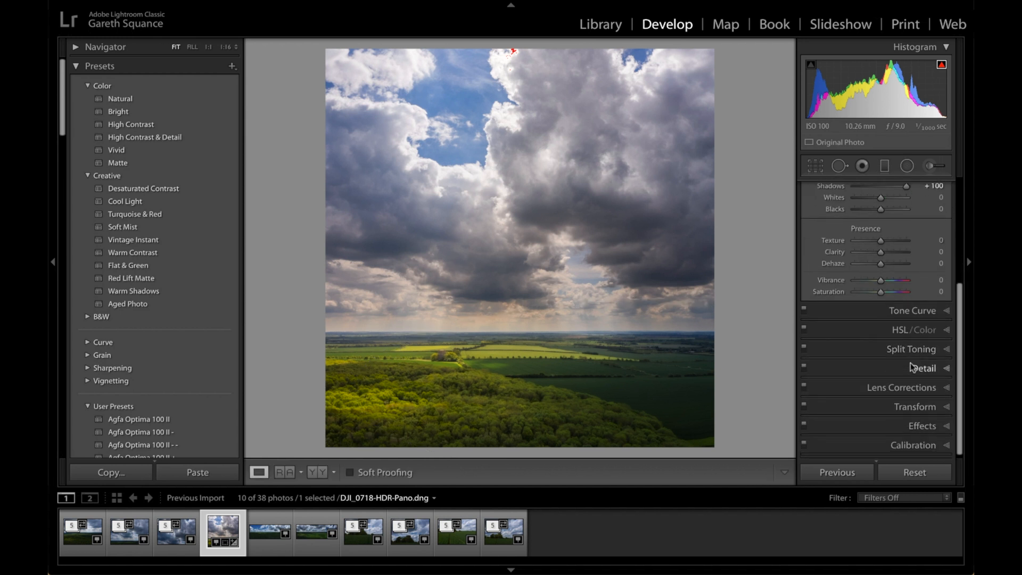
pyautogui.click(899, 345)
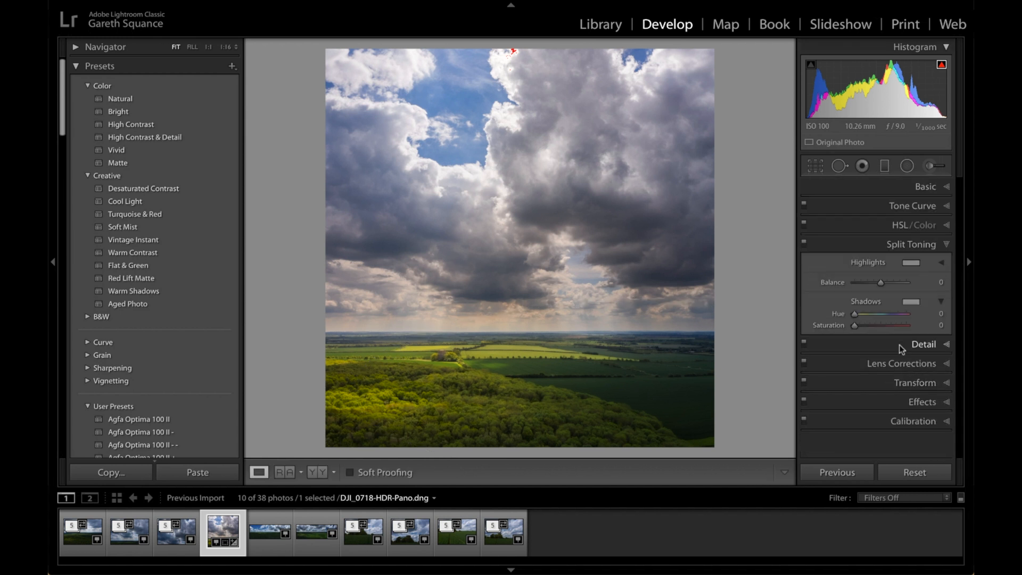
pyautogui.click(908, 264)
pyautogui.click(803, 245)
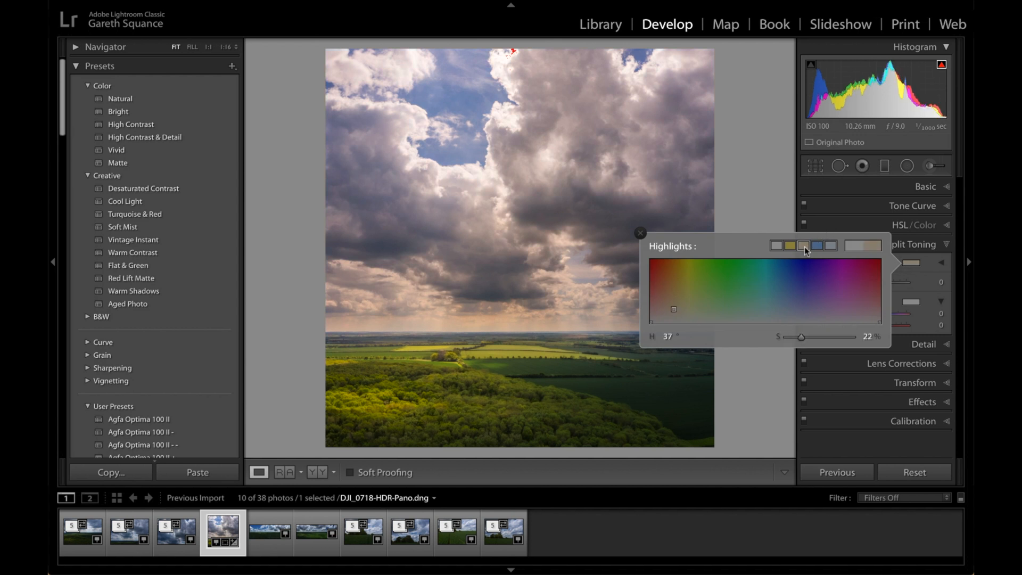
pyautogui.click(908, 303)
pyautogui.click(833, 284)
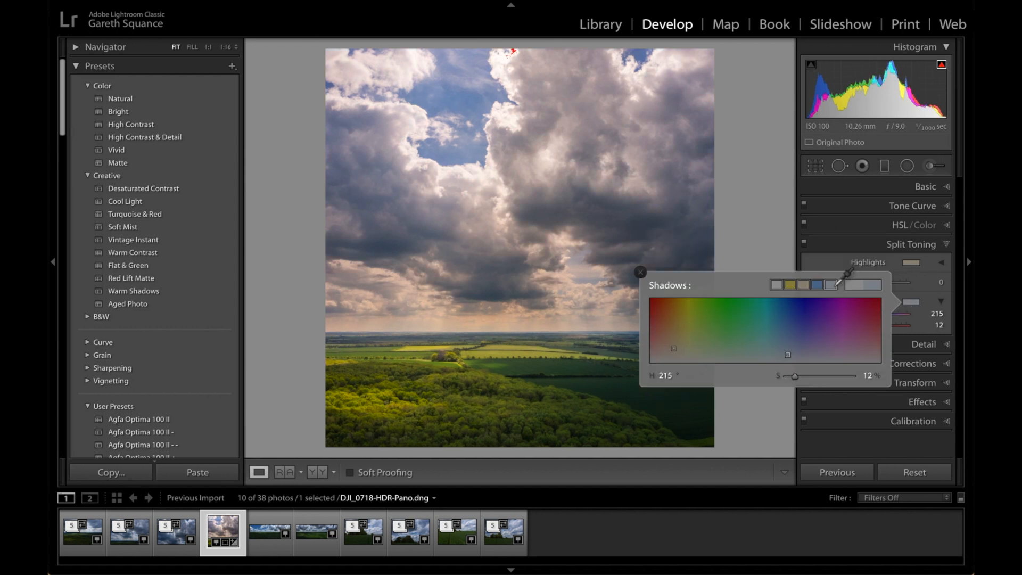
pyautogui.click(896, 438)
# Set the Sharpening Amount to 91 and Masking to 77, and check the detail around the tower at full size
pyautogui.click(917, 346)
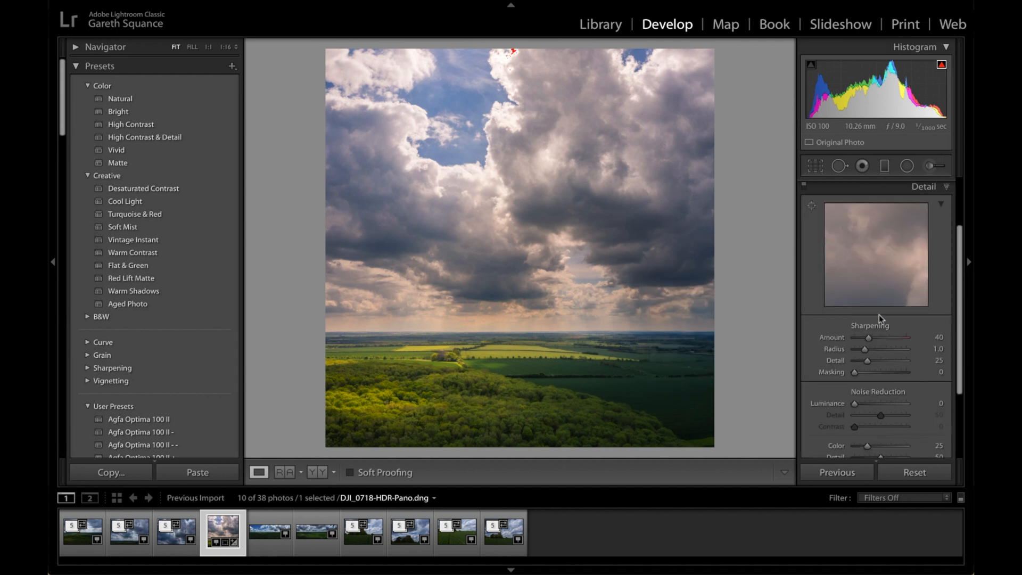
pyautogui.moveTo(870, 337); pyautogui.dragTo(887, 338)
pyautogui.moveTo(857, 371); pyautogui.dragTo(896, 368)
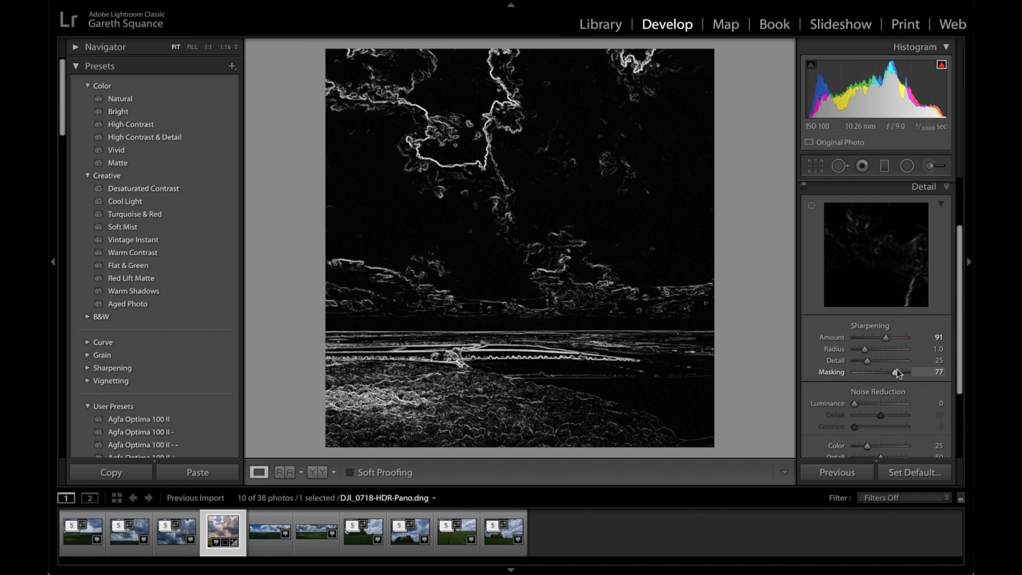
pyautogui.moveTo(898, 373); pyautogui.dragTo(897, 373)
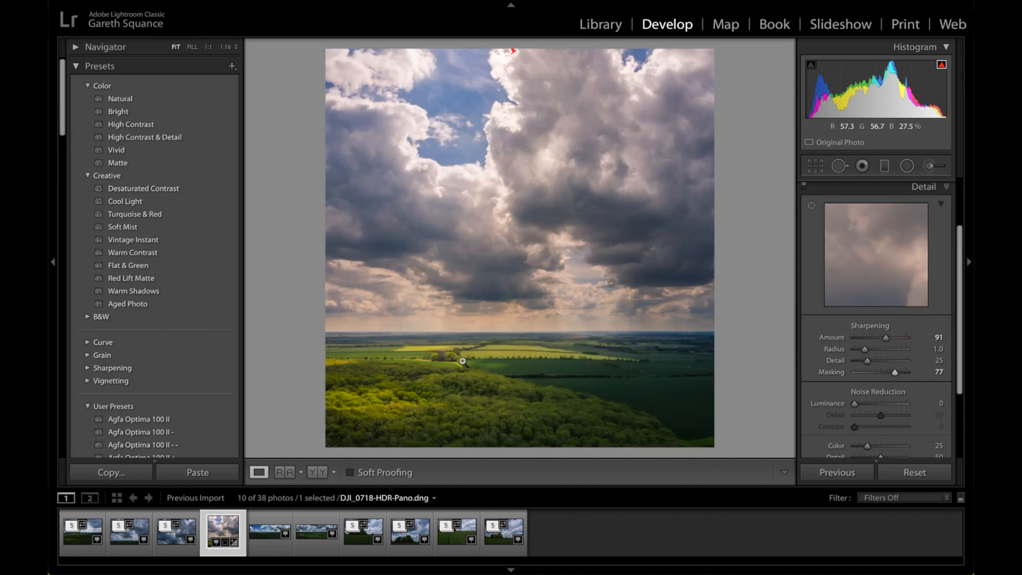
pyautogui.click(447, 355)
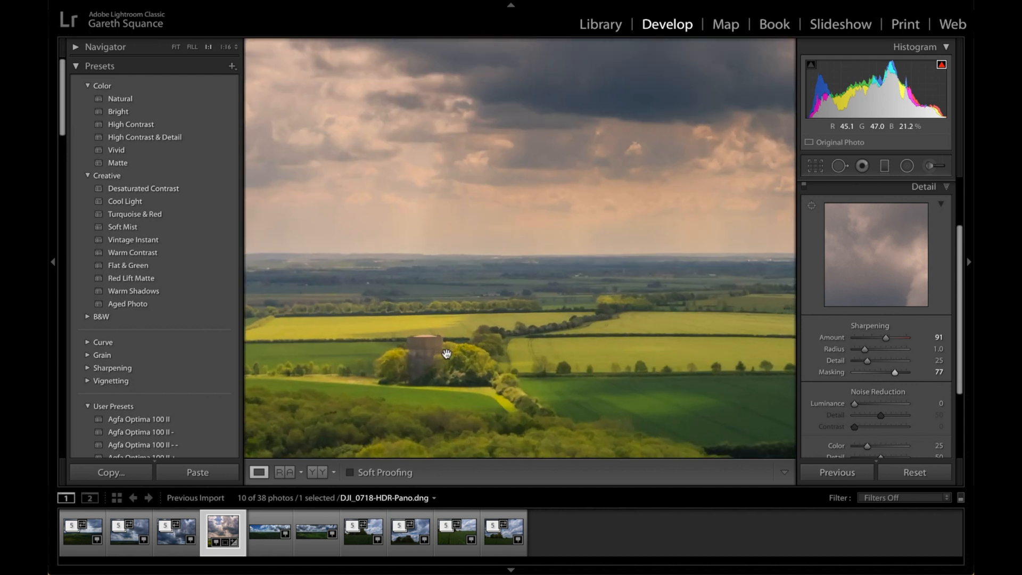
pyautogui.click(479, 368)
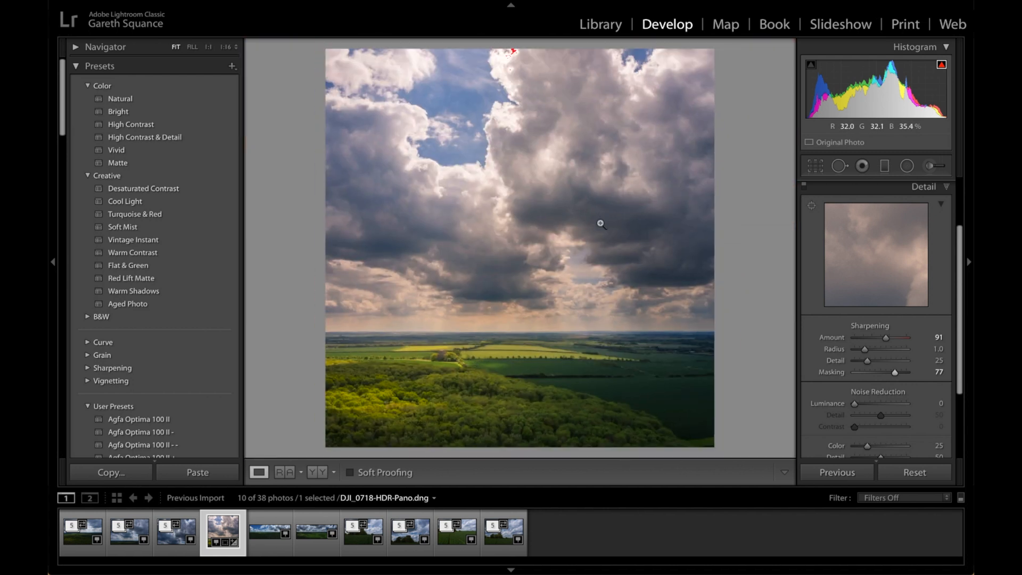
# Add a radial filter over the clouds on the right with Texture 0, Exposure 0.03, Shadows -37, Whites 11 and Blacks -5
pyautogui.click(906, 166)
pyautogui.moveTo(607, 194); pyautogui.dragTo(664, 164)
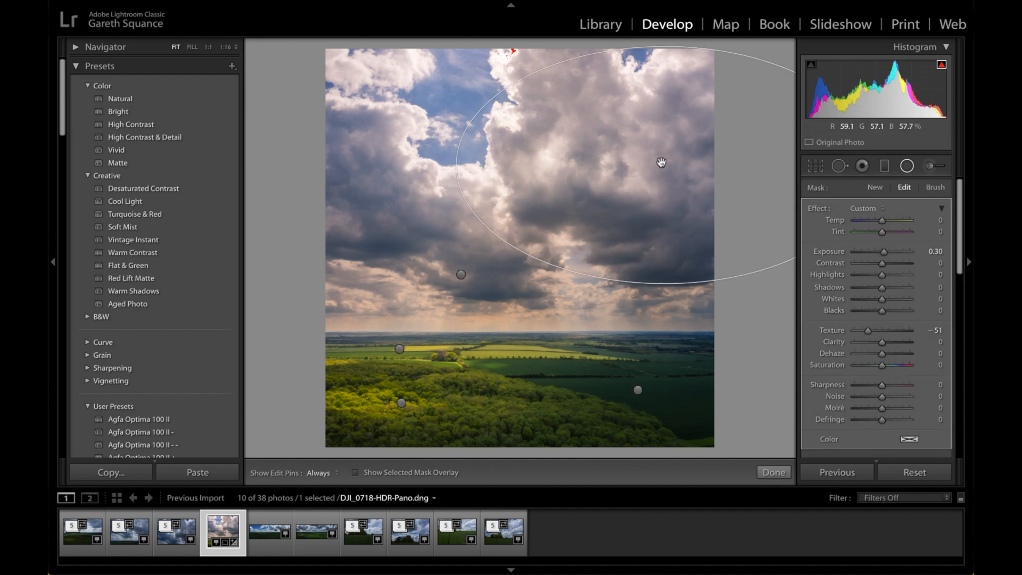
pyautogui.doubleClick(831, 330)
pyautogui.doubleClick(826, 248)
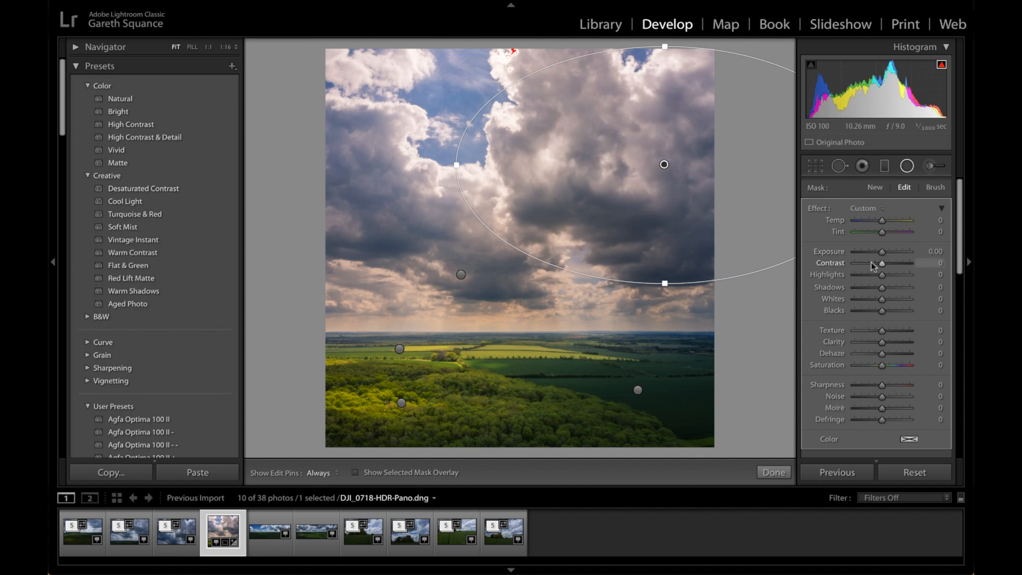
pyautogui.moveTo(881, 288); pyautogui.dragTo(871, 288)
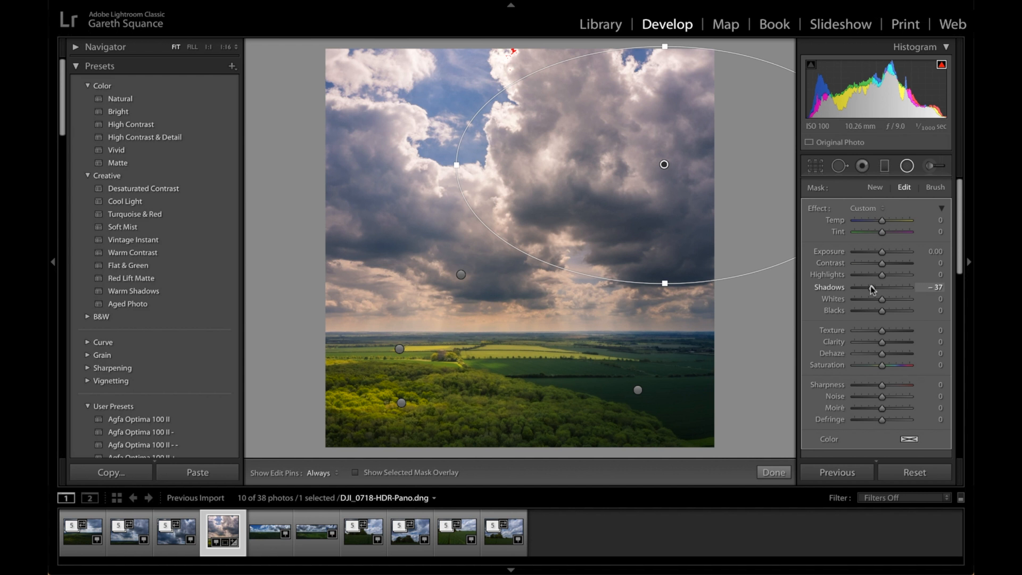
pyautogui.click(883, 250)
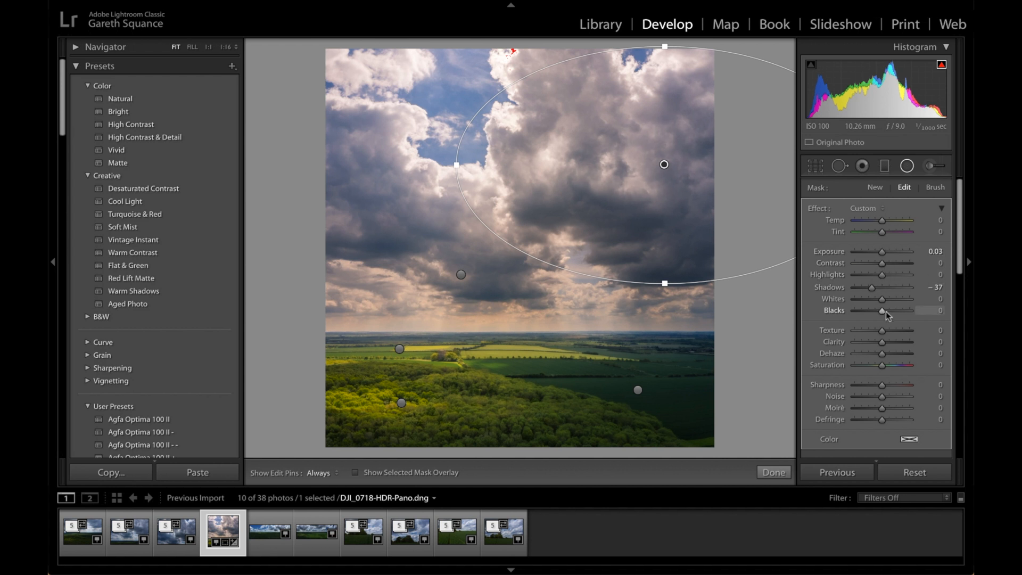
pyautogui.moveTo(884, 298); pyautogui.dragTo(880, 312)
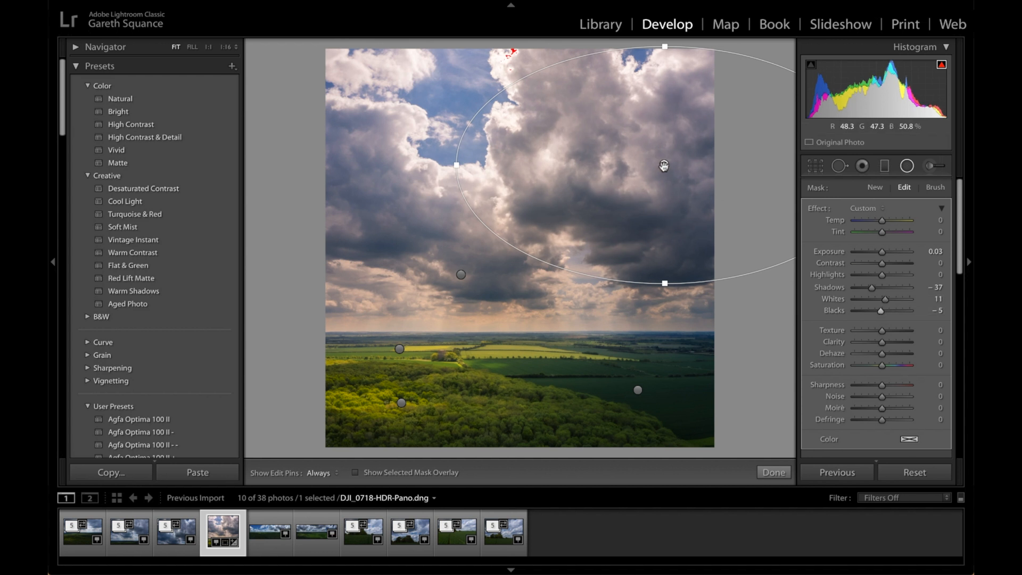
# Duplicate the cloud filter onto the clouds on the left, tilt and narrow its ellipse, and set its Highlights to -4
pyautogui.moveTo(664, 166); pyautogui.dragTo(371, 195)
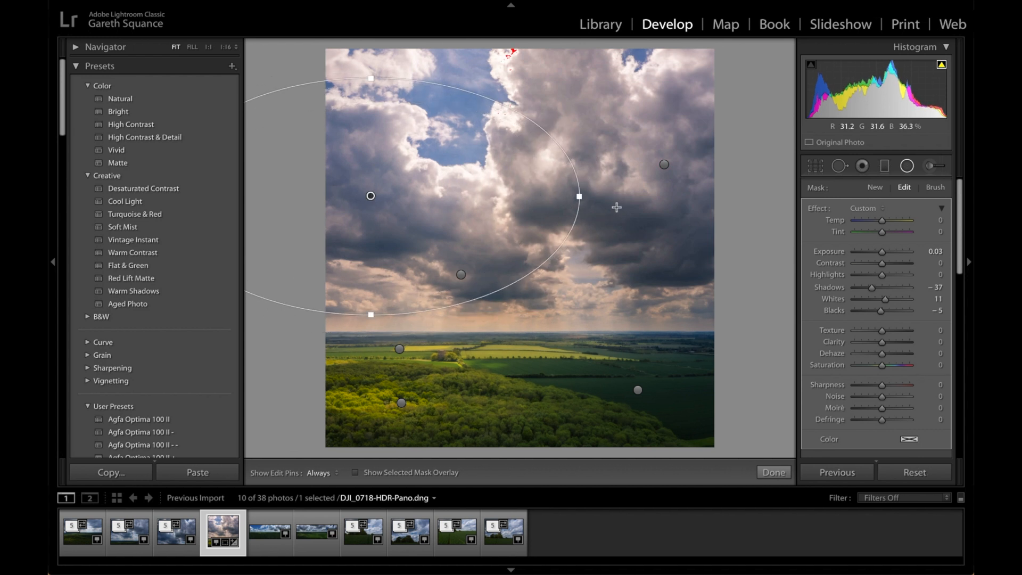
pyautogui.moveTo(585, 198); pyautogui.dragTo(569, 284)
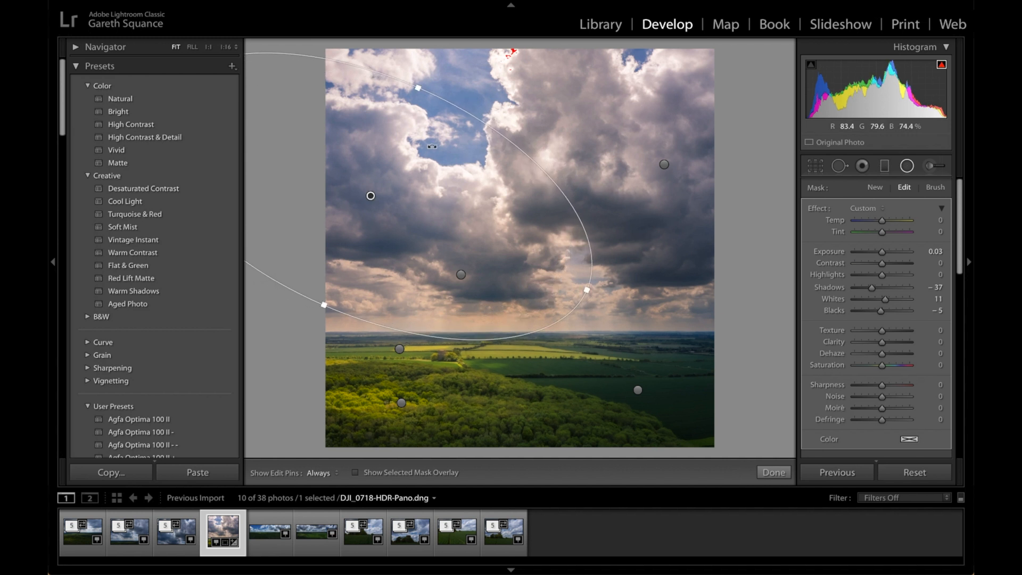
pyautogui.moveTo(413, 88); pyautogui.dragTo(398, 122)
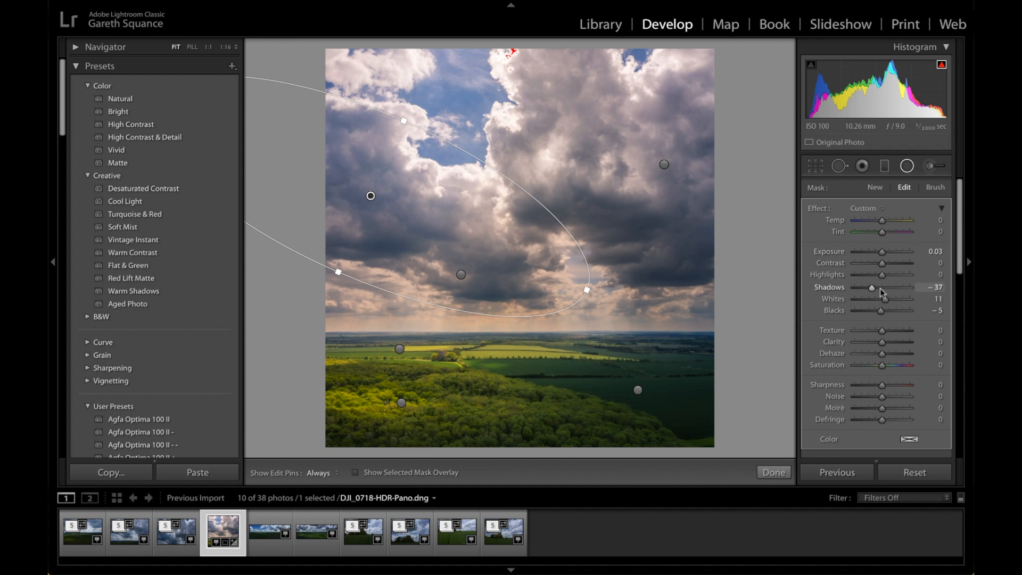
pyautogui.moveTo(882, 273); pyautogui.dragTo(881, 275)
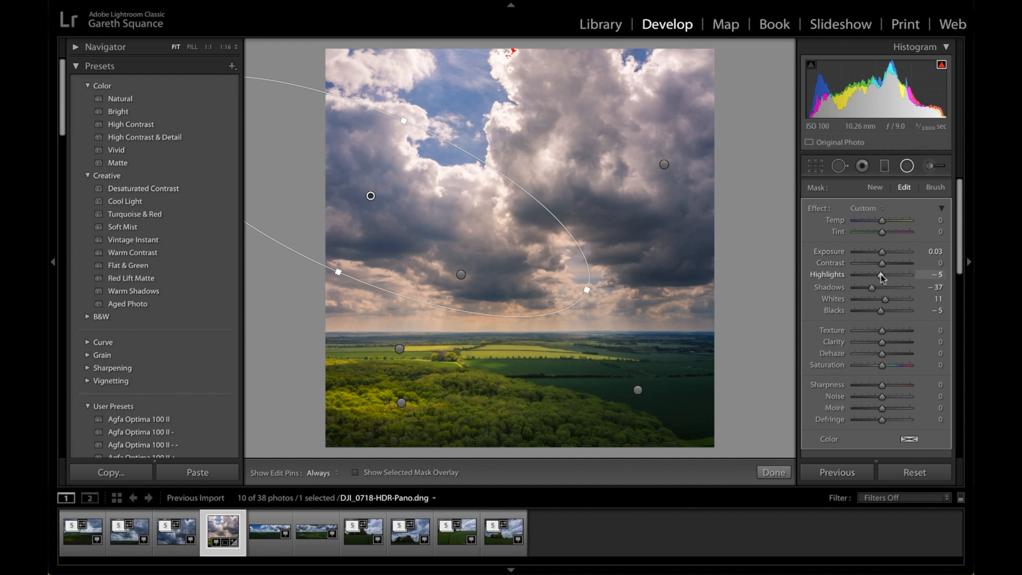
pyautogui.click(933, 188)
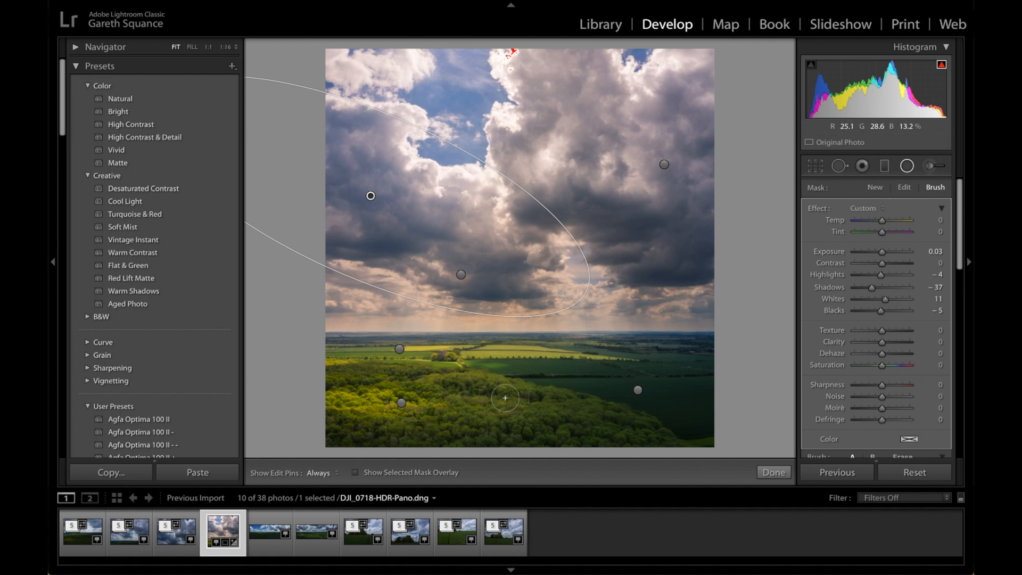
pyautogui.doubleClick(818, 209)
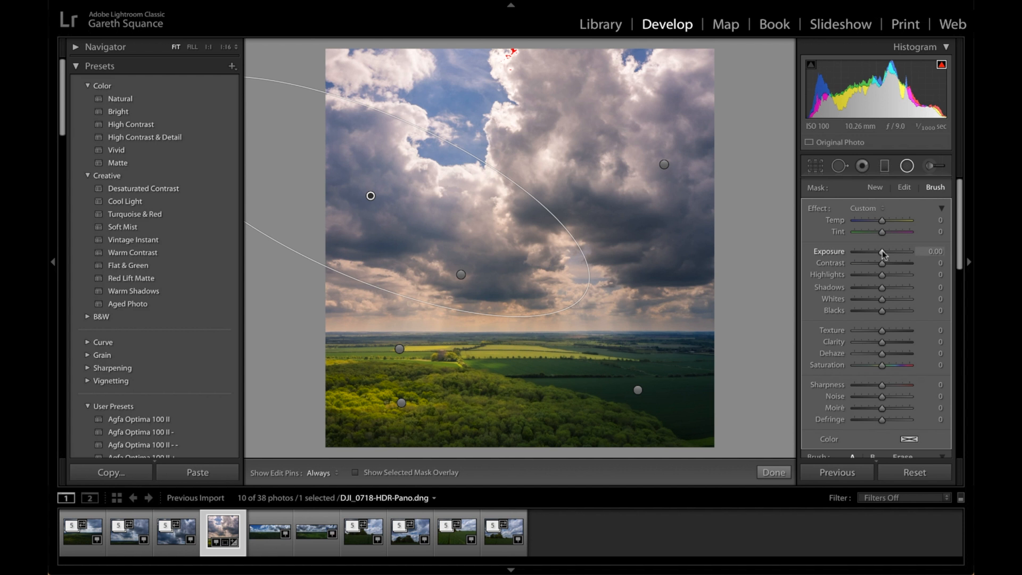
pyautogui.moveTo(882, 250); pyautogui.dragTo(879, 250)
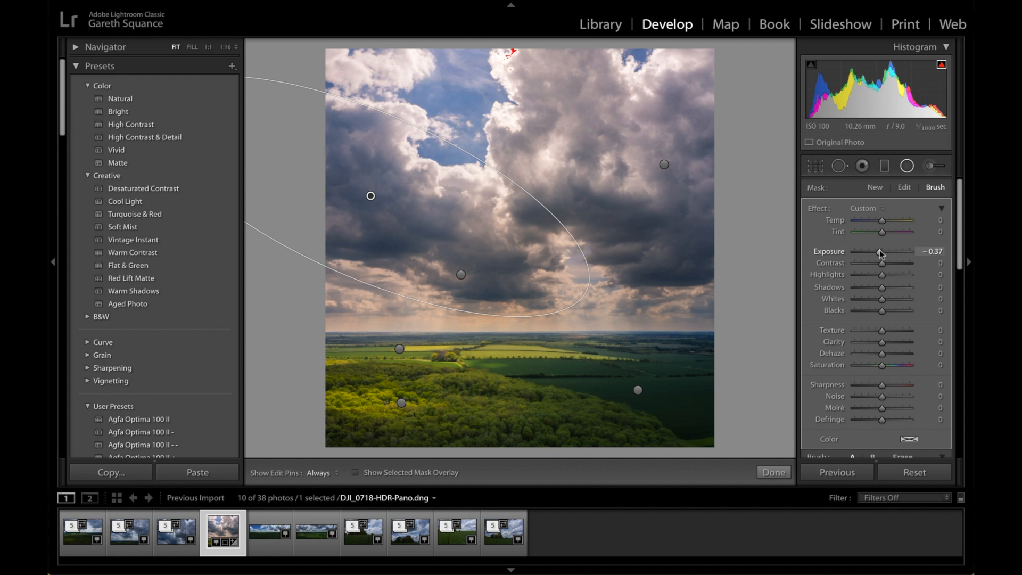
pyautogui.click(155, 0)
pyautogui.click(181, 0)
pyautogui.click(155, 0)
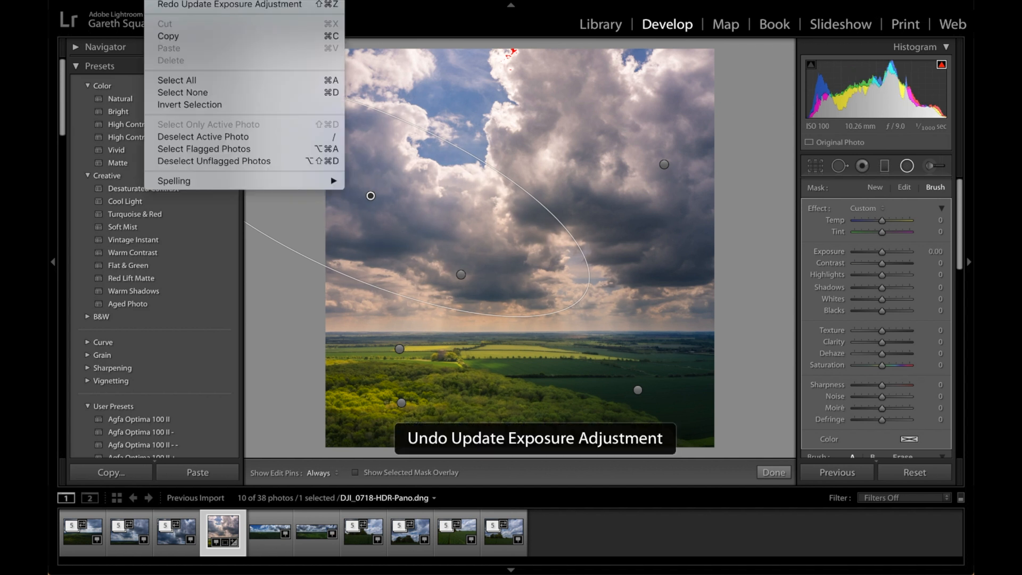
pyautogui.click(181, 0)
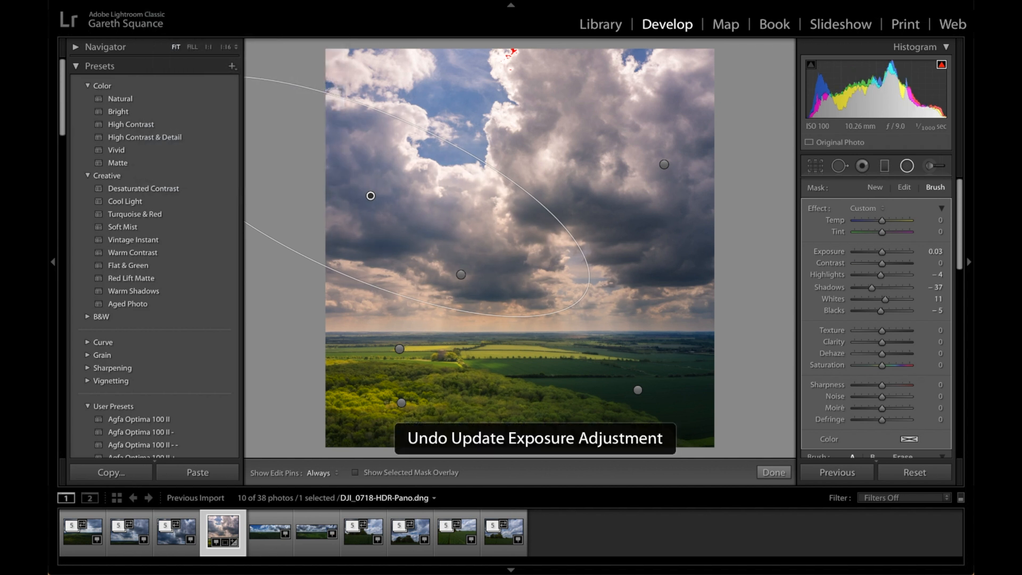
# Finish editing the radial filter on the left clouds
pyautogui.scroll(-4, 884, 393)
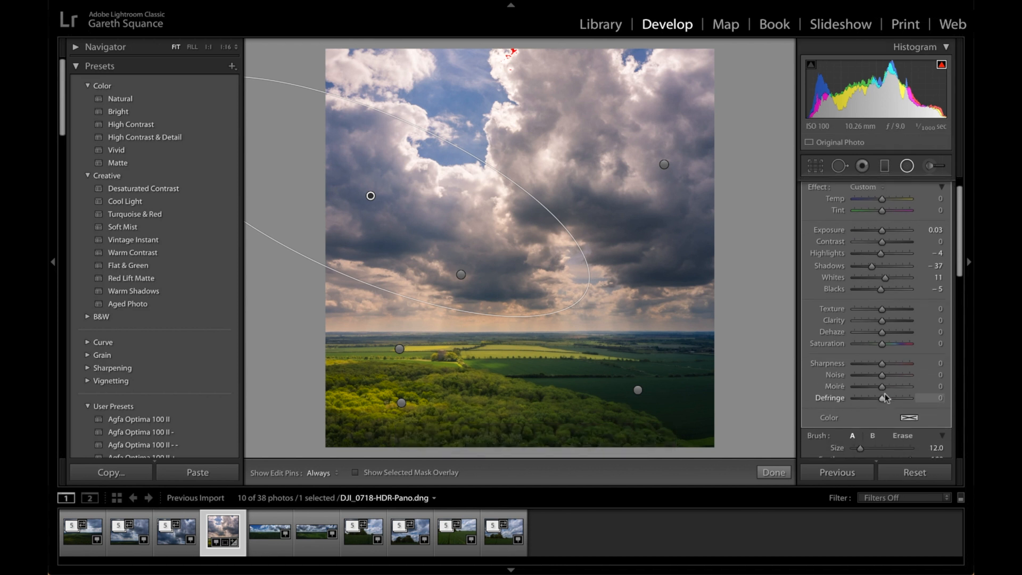
pyautogui.scroll(-4, 892, 407)
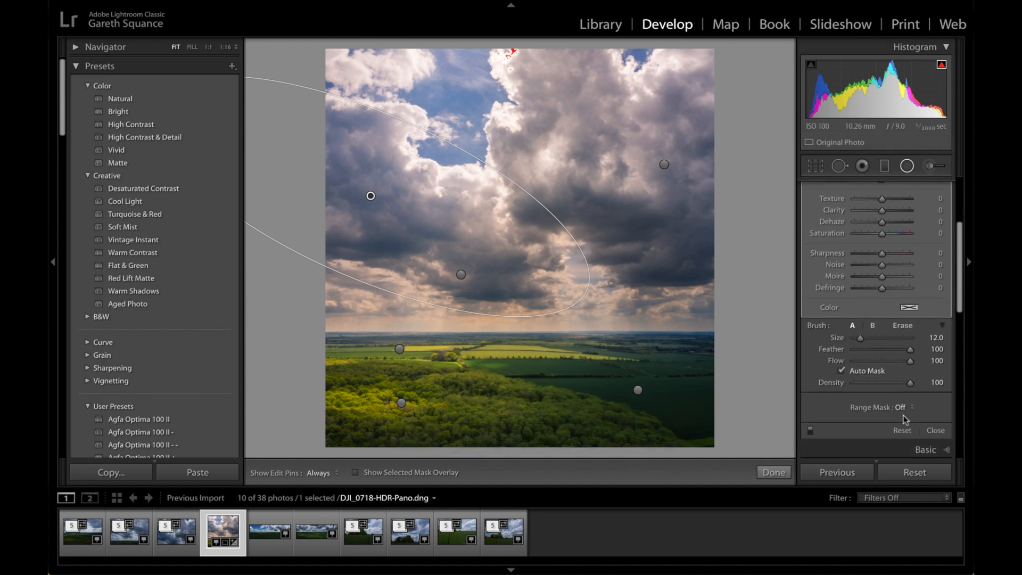
pyautogui.click(934, 432)
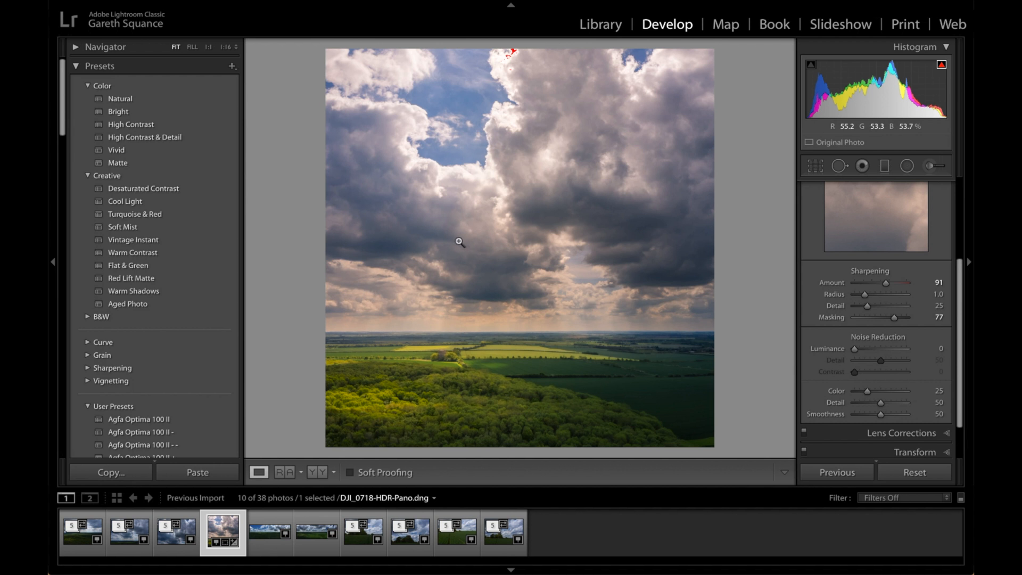
# Calibrate the panorama's colours with Shadows Tint -3, Red Primary Hue -3 and Green Primary Hue +1
pyautogui.scroll(-3, 899, 348)
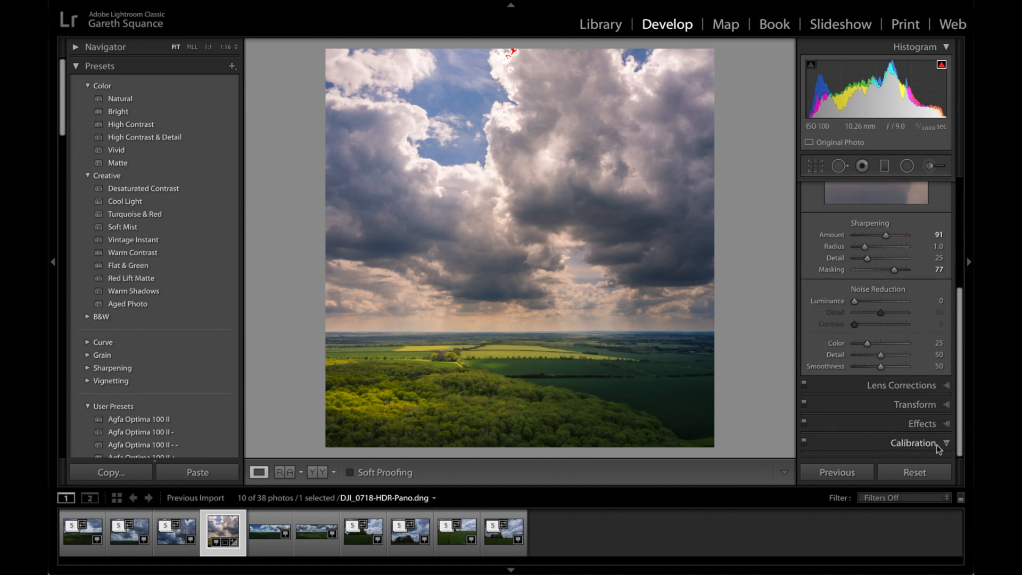
pyautogui.click(934, 443)
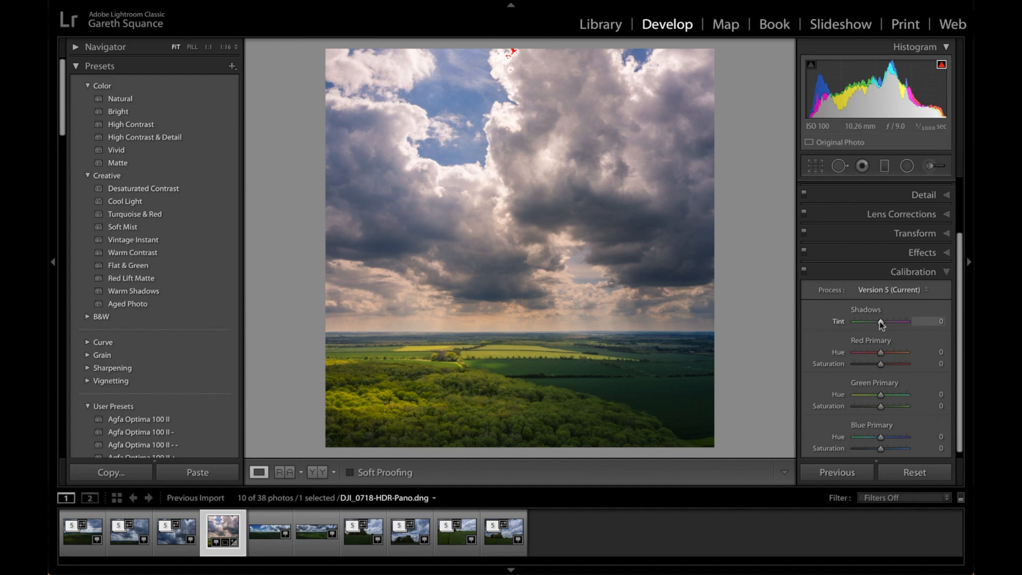
pyautogui.moveTo(880, 324); pyautogui.dragTo(880, 322)
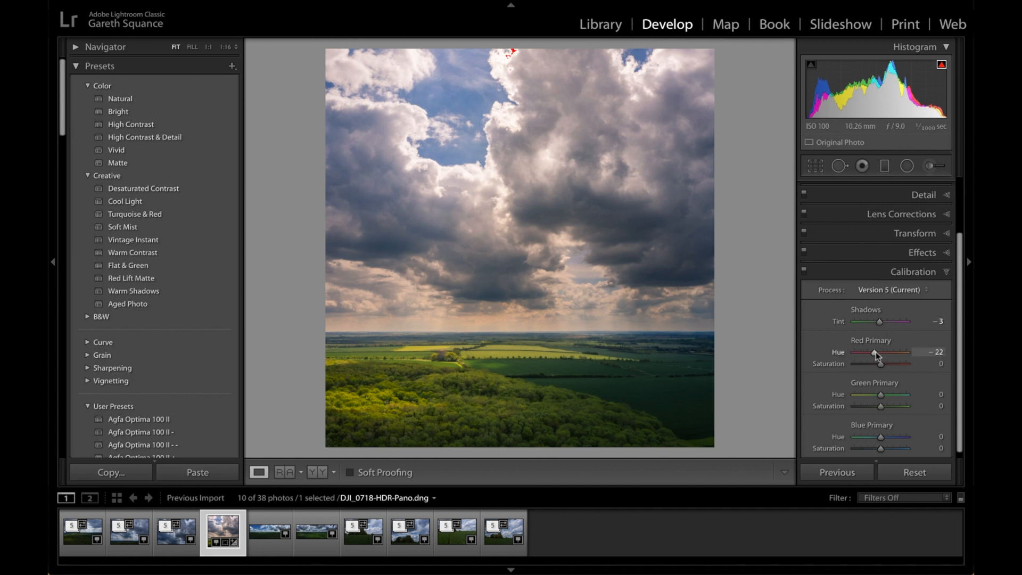
pyautogui.moveTo(883, 351); pyautogui.dragTo(881, 351)
pyautogui.moveTo(881, 394); pyautogui.dragTo(882, 392)
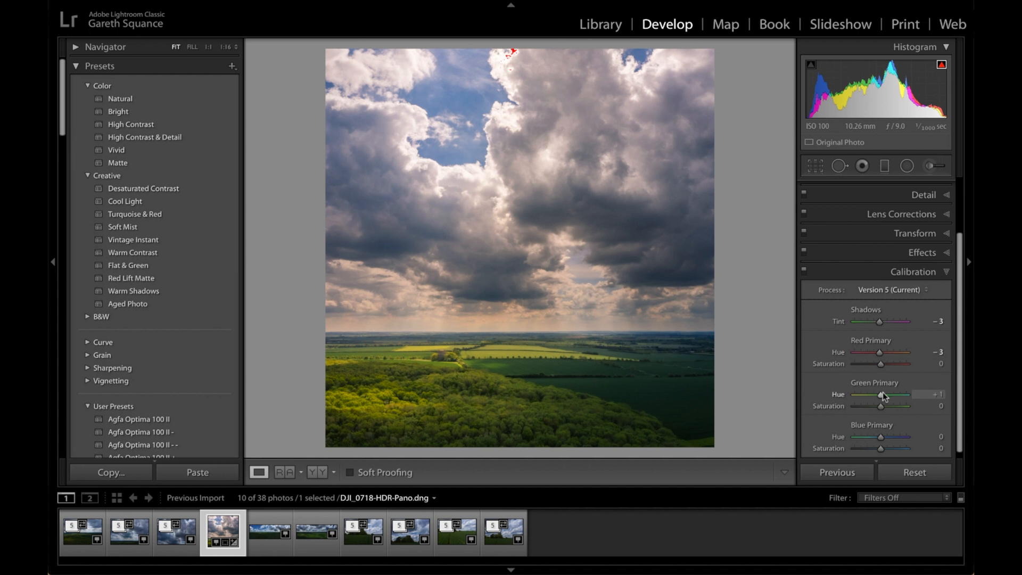
# Nudge the Blue Primary Hue up slightly and set the white balance Temp to 5,880
pyautogui.scroll(-1, 883, 395)
pyautogui.moveTo(881, 432); pyautogui.dragTo(883, 433)
pyautogui.scroll(3, 937, 183)
pyautogui.click(935, 184)
pyautogui.moveTo(874, 269); pyautogui.dragTo(877, 269)
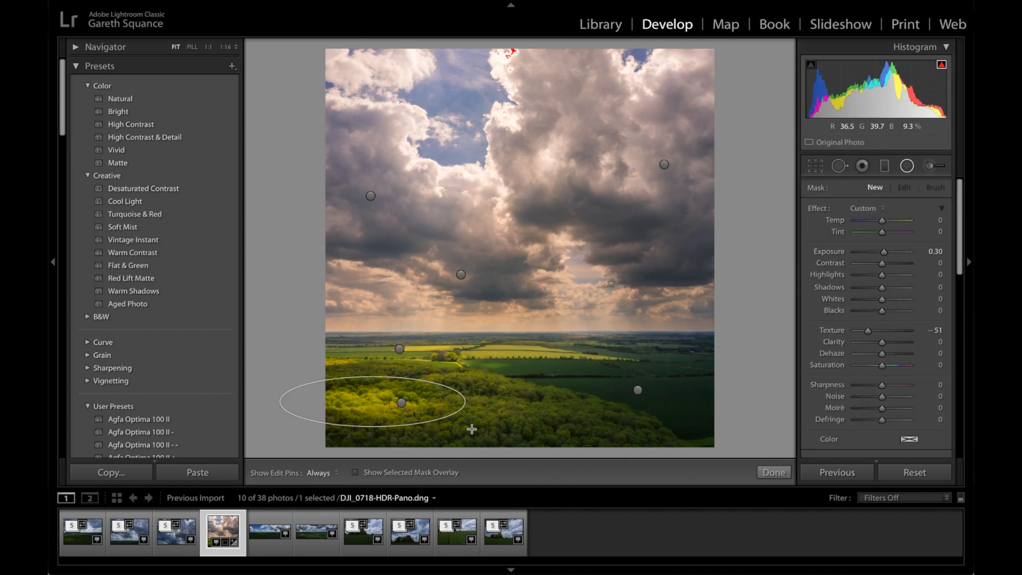
# Add a radial filter over the foreground woods with Exposure 0.51 and another over the bright gap in the clouds
pyautogui.moveTo(467, 422); pyautogui.dragTo(674, 418)
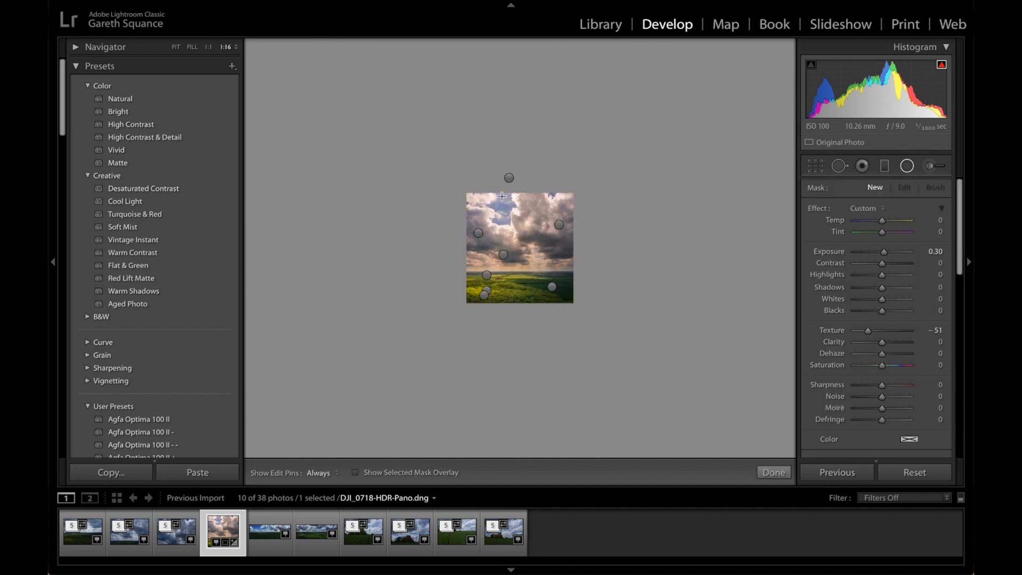
pyautogui.moveTo(506, 176); pyautogui.dragTo(511, 176)
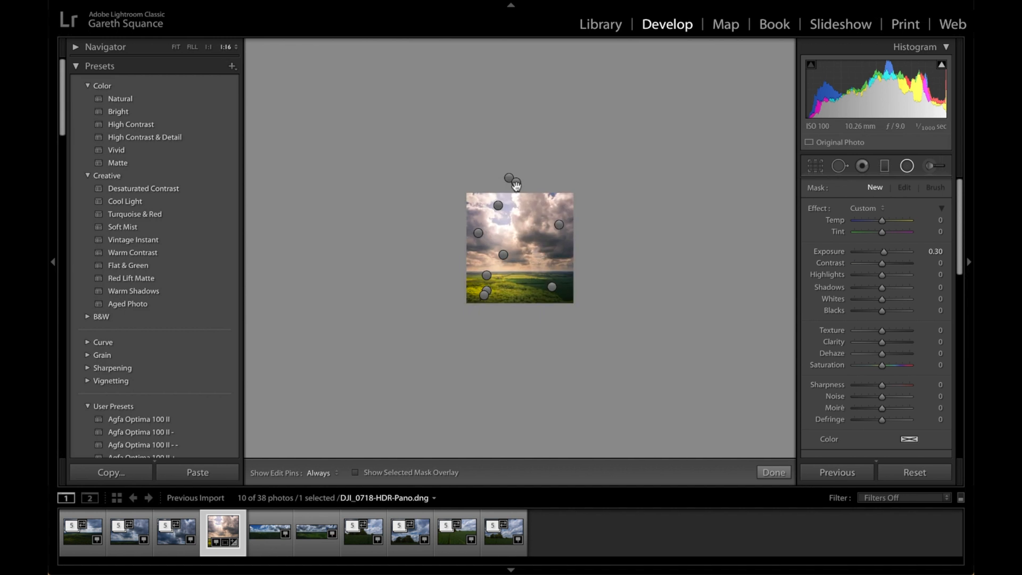
pyautogui.moveTo(511, 182); pyautogui.dragTo(638, 305)
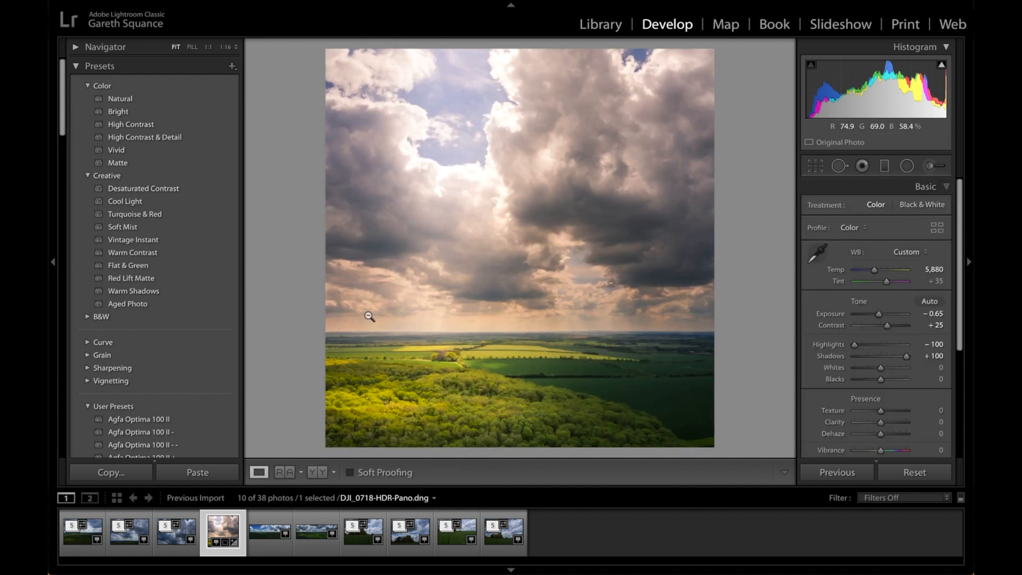
# Apply the Kodak TRI-X 320 +++ preset and set the Yellow Luminance to +31
pyautogui.click(170, 332)
pyautogui.scroll(-5, 889, 387)
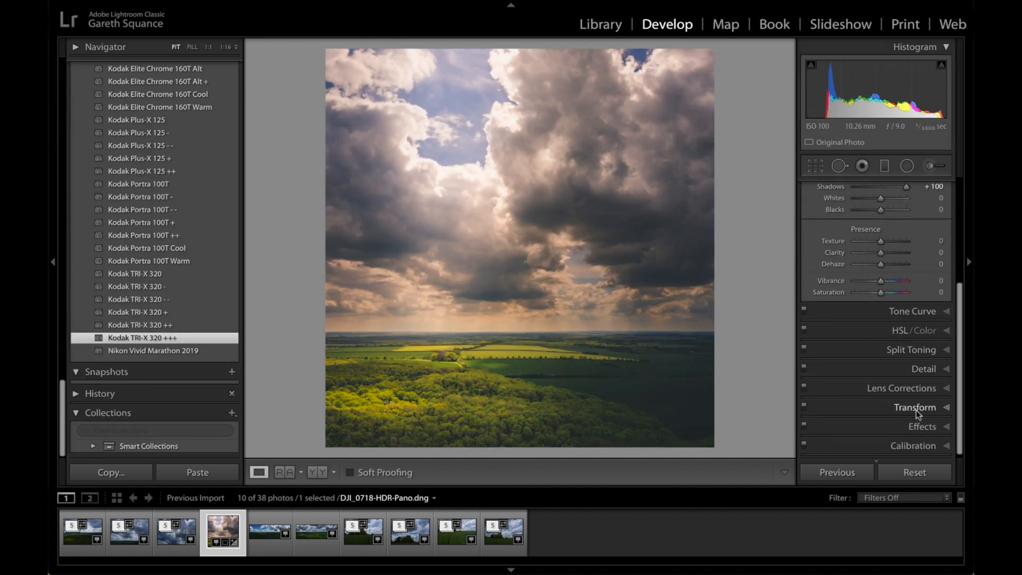
pyautogui.click(914, 330)
pyautogui.moveTo(883, 298); pyautogui.dragTo(895, 298)
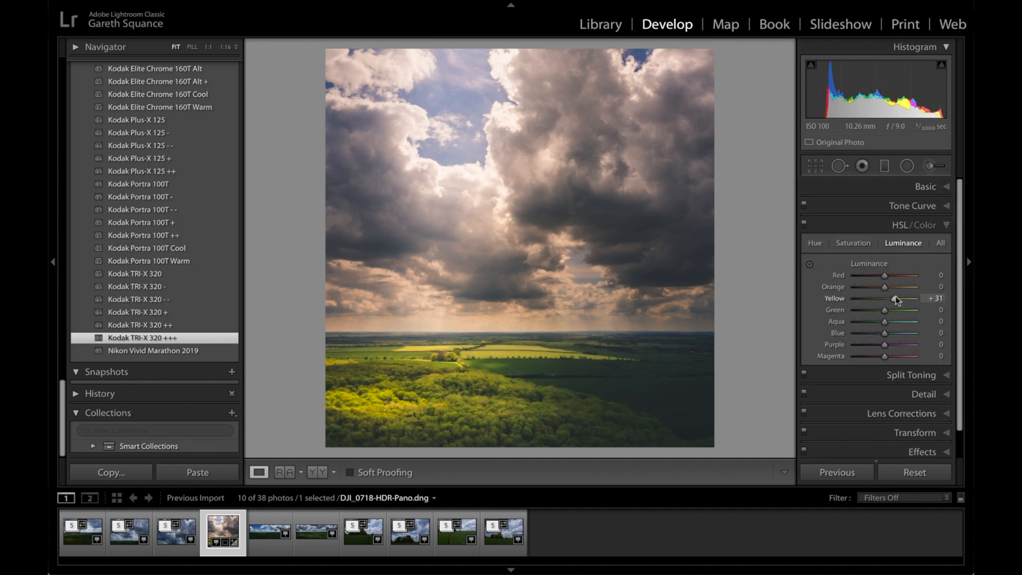
# Paint an adjustment brush stroke with Exposure 0.30 across the dark green field beside the tower
pyautogui.click(473, 357)
pyautogui.press('k')
pyautogui.moveTo(701, 307); pyautogui.dragTo(656, 318)
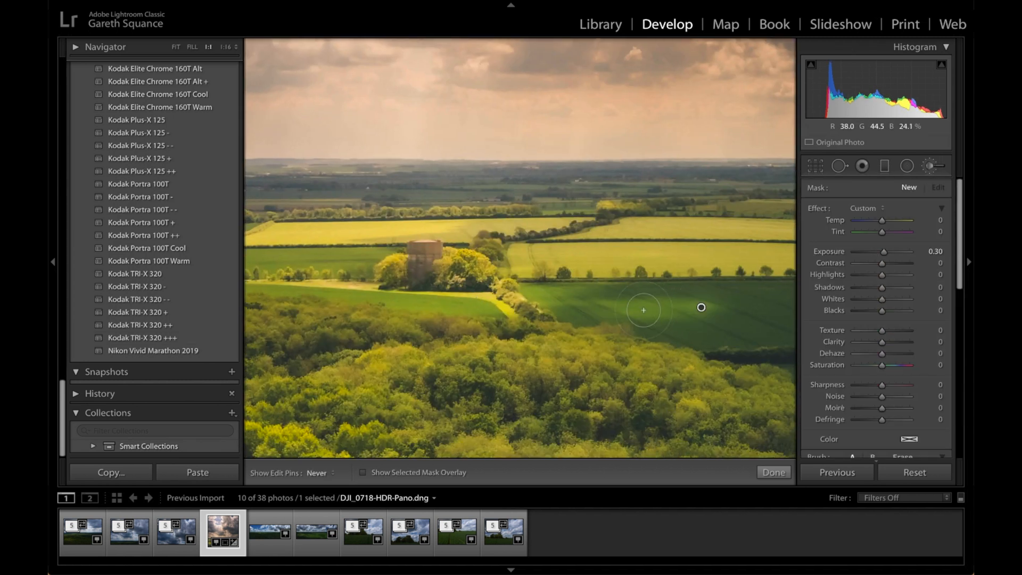
# Limit the brush stroke with a Luminance range mask, show the luminance mask, and set its Range to 30/100
pyautogui.scroll(-5, 899, 407)
pyautogui.click(900, 427)
pyautogui.click(905, 450)
pyautogui.scroll(-2, 871, 422)
pyautogui.click(845, 407)
pyautogui.moveTo(855, 422); pyautogui.dragTo(872, 422)
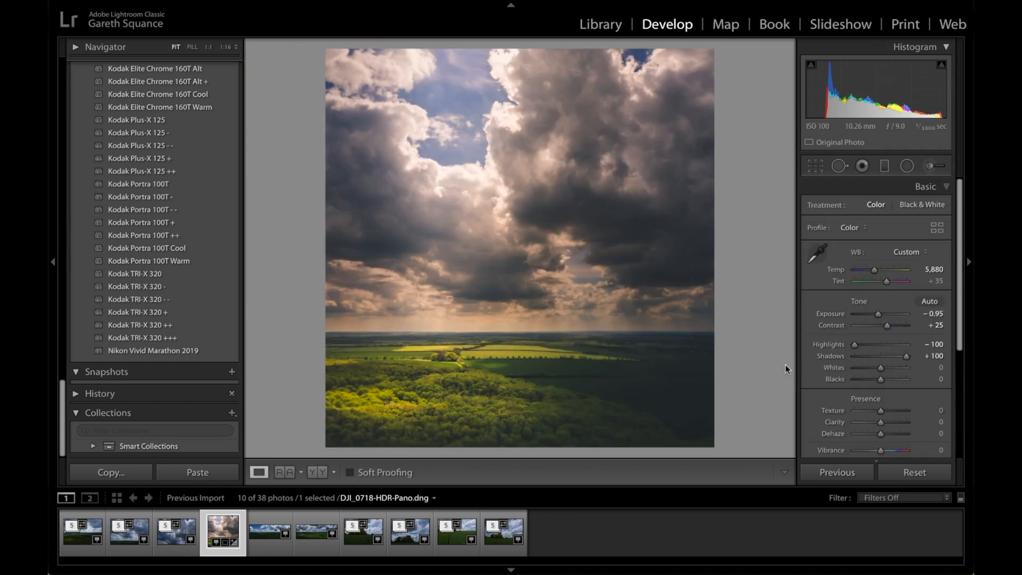
# Set the photo's overall Blacks to -6 and Whites to +30
pyautogui.moveTo(880, 368); pyautogui.dragTo(878, 380)
pyautogui.moveTo(883, 368); pyautogui.dragTo(888, 369)
# Add a radial filter over the dark field in the right foreground, adjust its Exposure and Temp, and finish editing it
pyautogui.click(907, 166)
pyautogui.moveTo(574, 353); pyautogui.dragTo(793, 451)
pyautogui.moveTo(574, 352); pyautogui.dragTo(681, 379)
pyautogui.moveTo(883, 252); pyautogui.dragTo(885, 221)
pyautogui.scroll(-3, 927, 408)
pyautogui.click(934, 446)
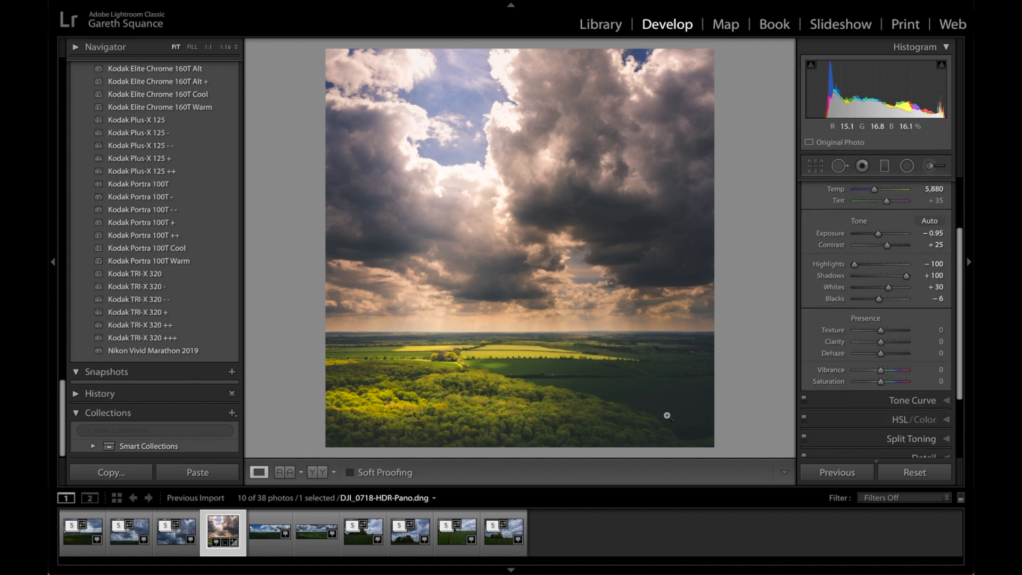
# Compare the before and after versions of the panorama side by side
pyautogui.click(323, 472)
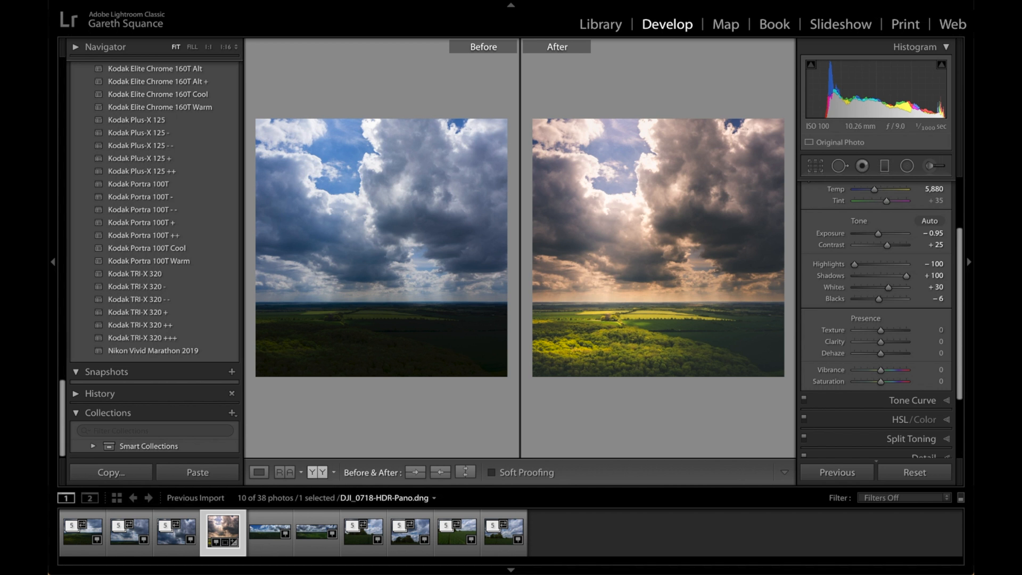
pyautogui.click(838, 0)
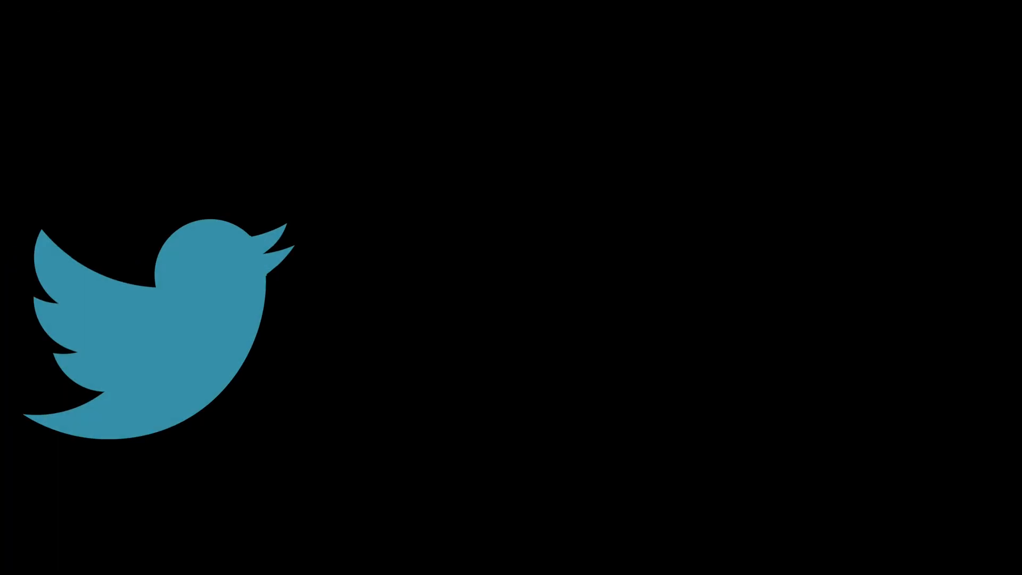